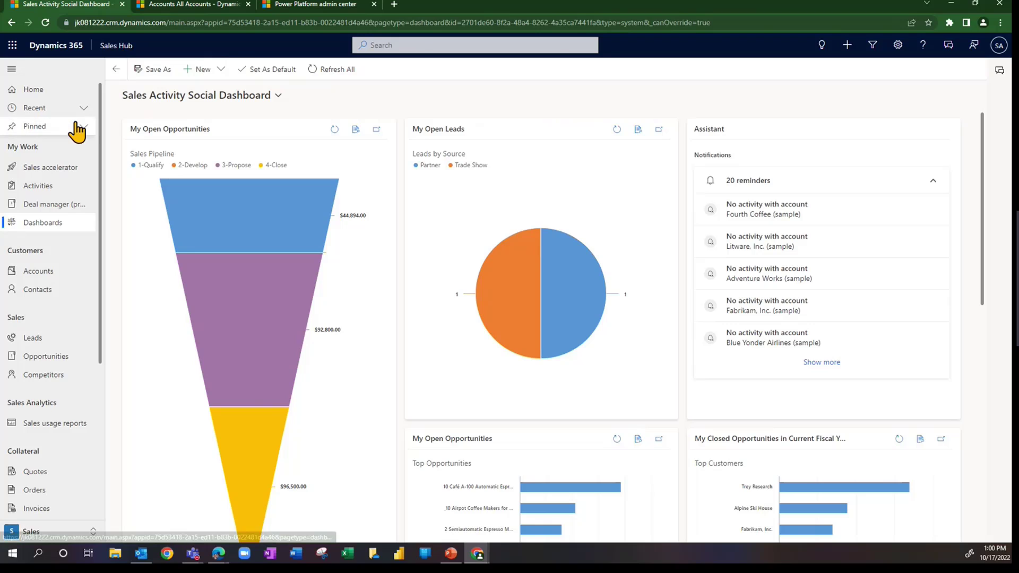
- Open the Accounts list and search the All Accounts view for coho
{"action": "left_click", "coordinate": [45, 215]}
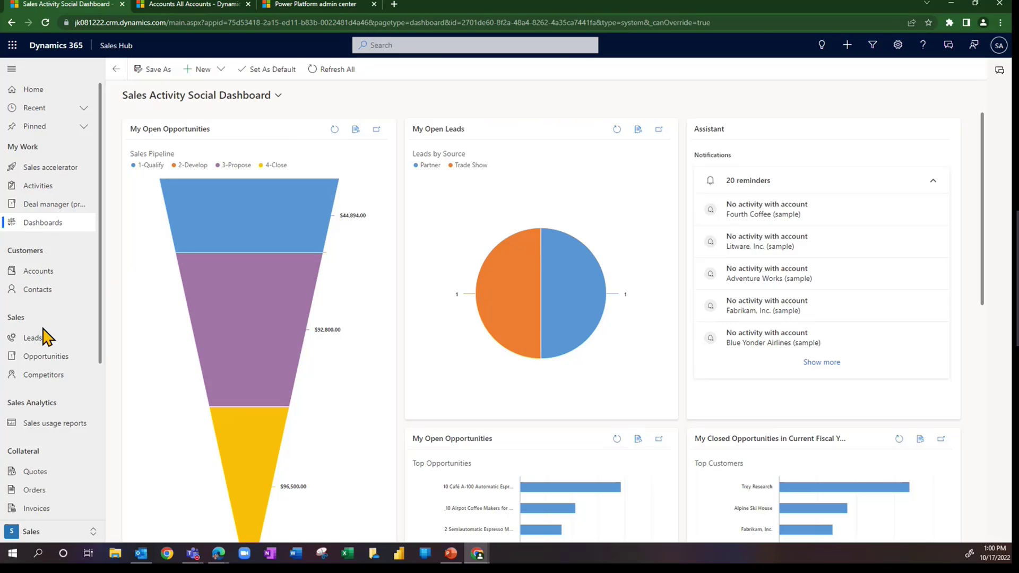
{"action": "left_click", "coordinate": [38, 274]}
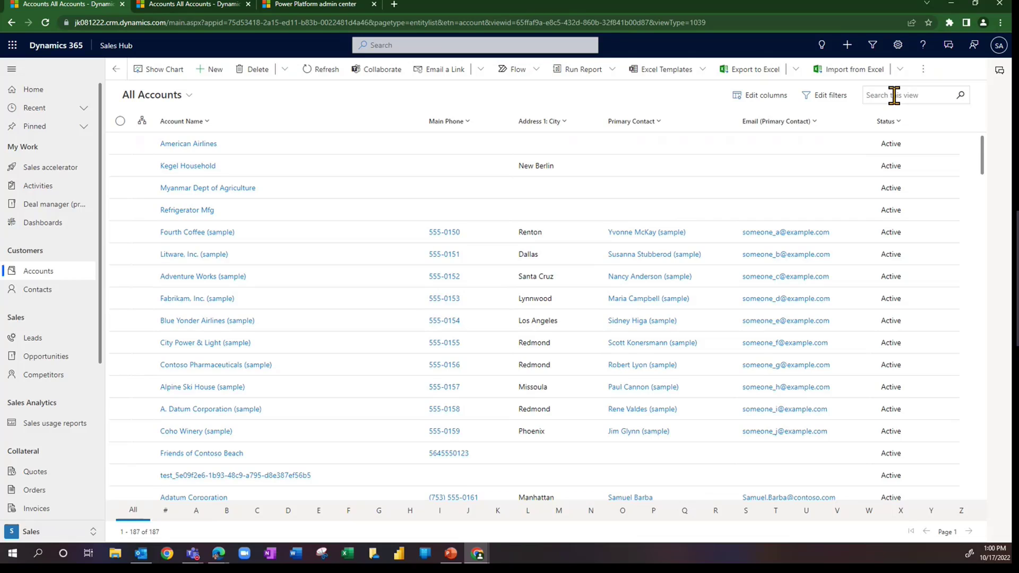
{"action": "type", "text": "coho"}
{"action": "key", "text": "Return"}
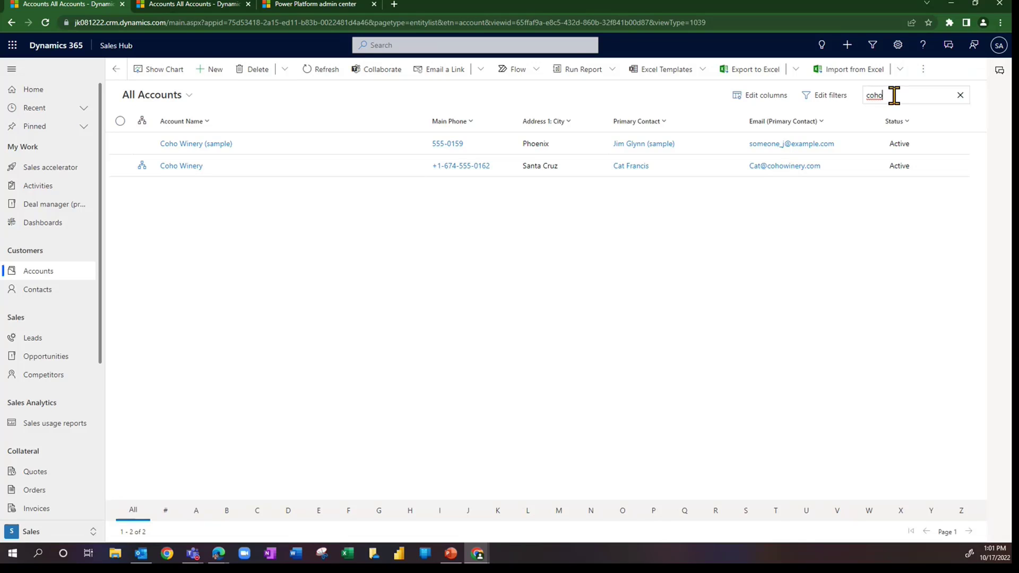
- Run a global search for coho across all tables and show the full results page
{"action": "left_click", "coordinate": [536, 45]}
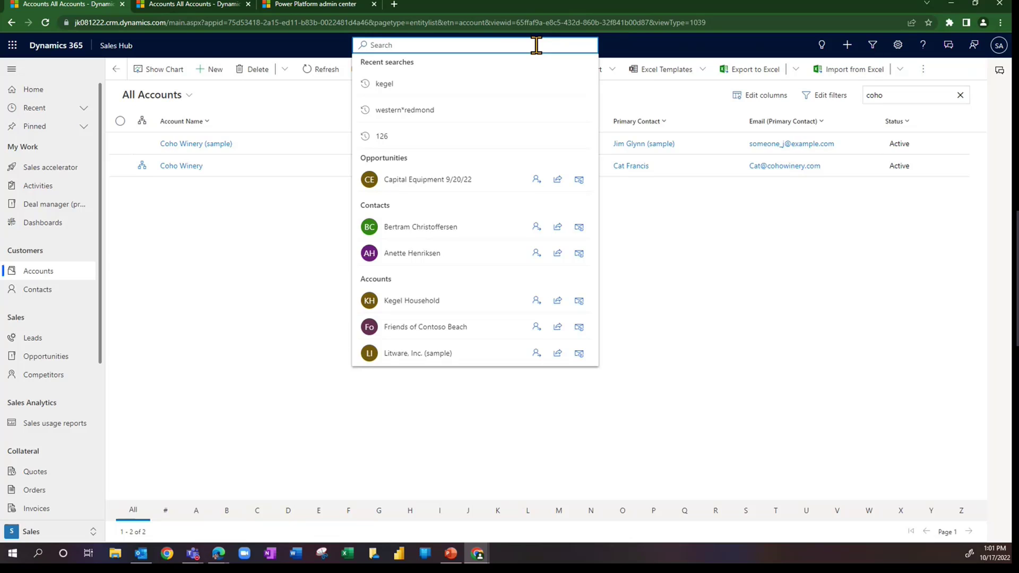
{"action": "type", "text": "coho"}
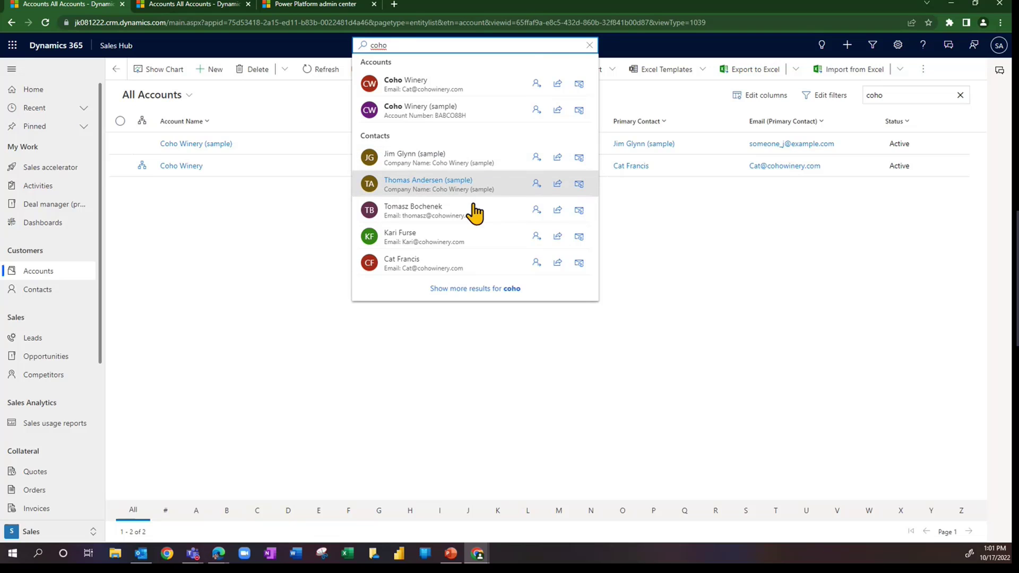
{"action": "left_click", "coordinate": [470, 289]}
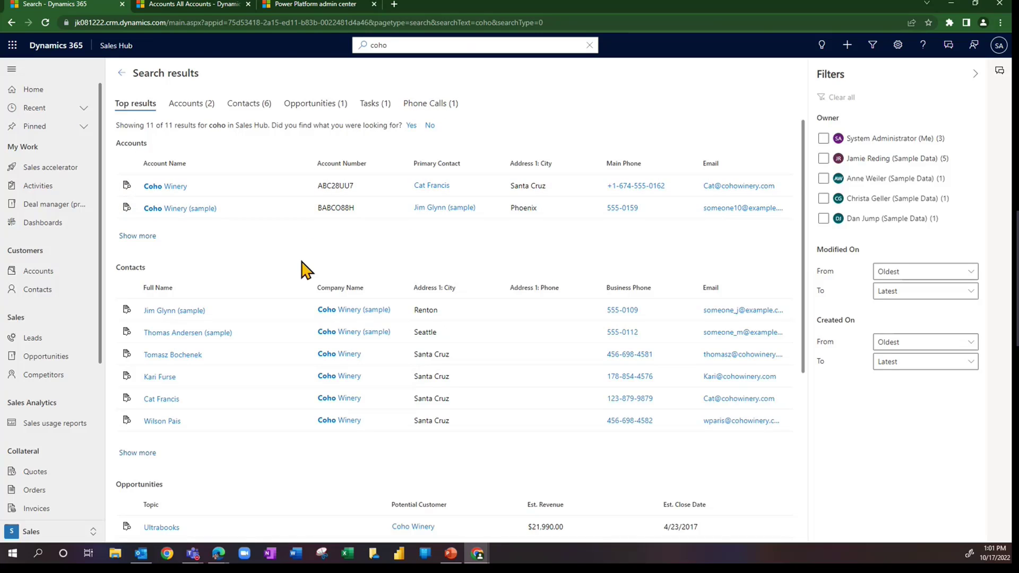
{"action": "left_click", "coordinate": [403, 45]}
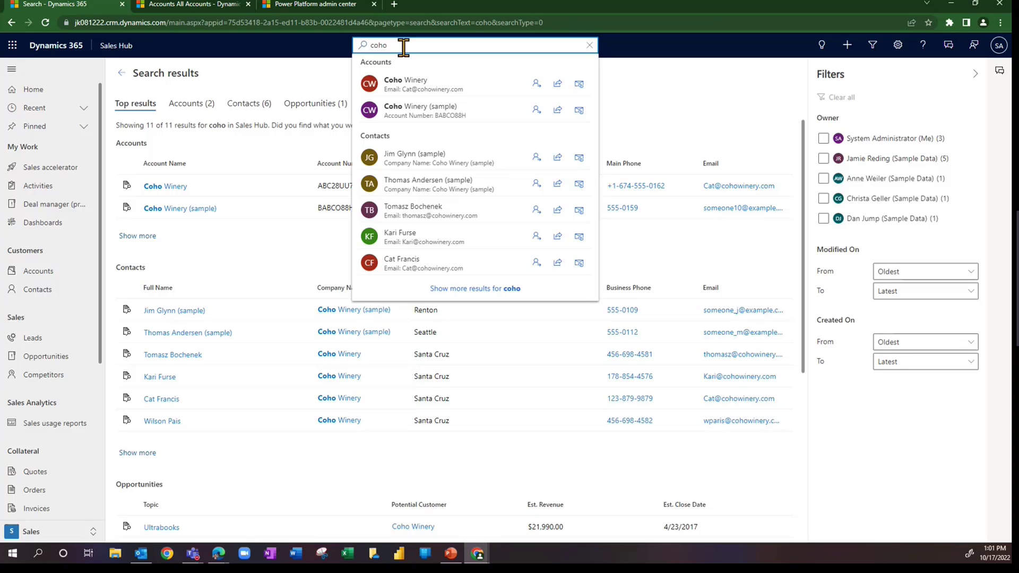
{"action": "left_click", "coordinate": [649, 52]}
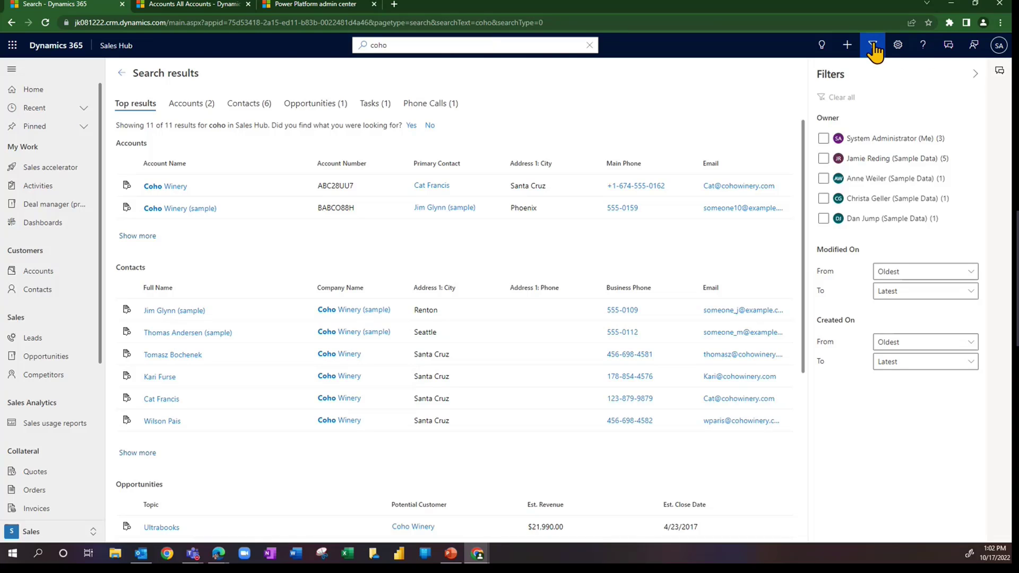
- Open the legacy Advanced Find and set it to look for Accounts using the All Accounts saved view
{"action": "left_click", "coordinate": [873, 47]}
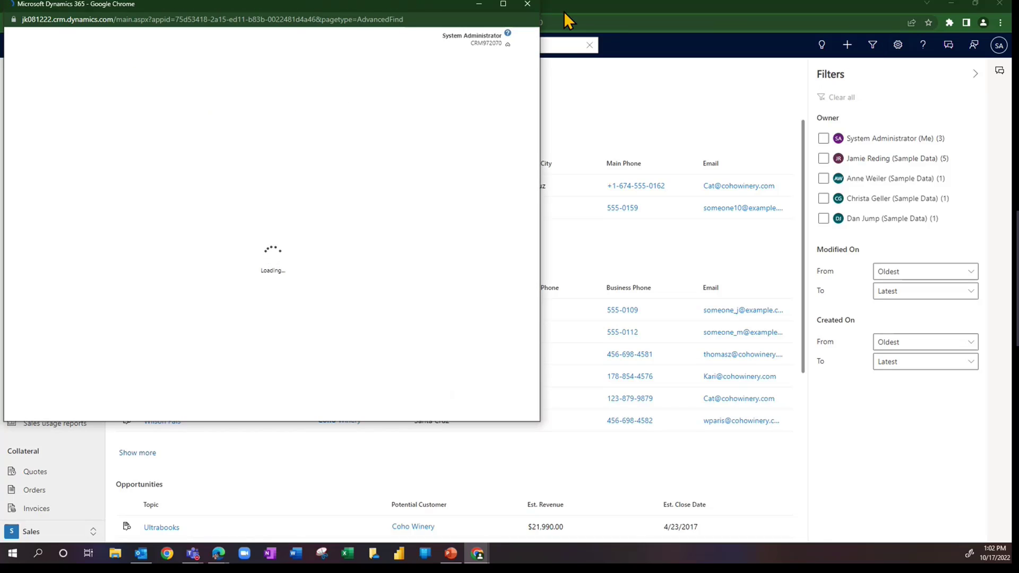
{"action": "left_click_drag", "start_coordinate": [381, 8], "coordinate": [752, 90]}
{"action": "left_click", "coordinate": [578, 191]}
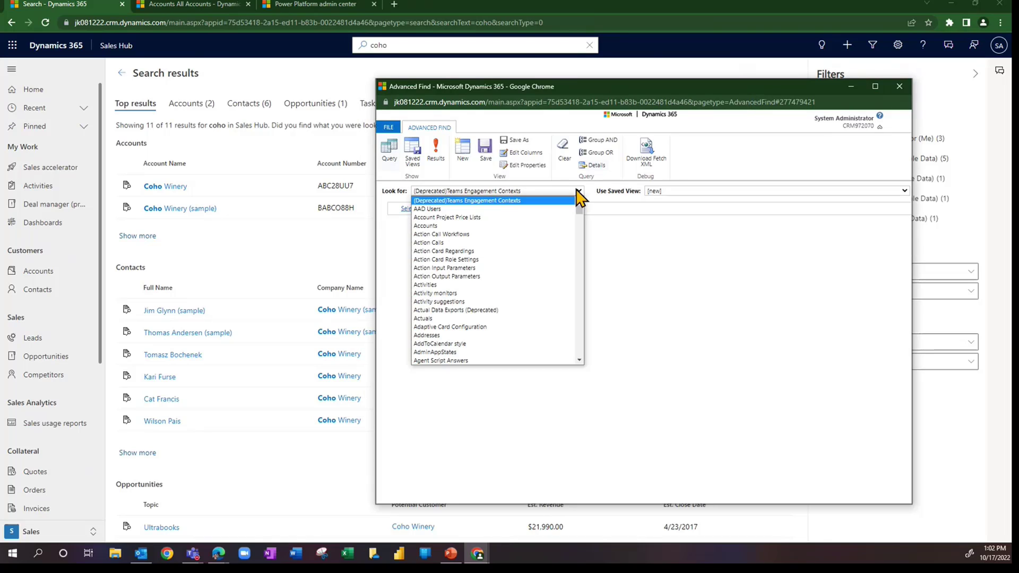
{"action": "left_click", "coordinate": [542, 225]}
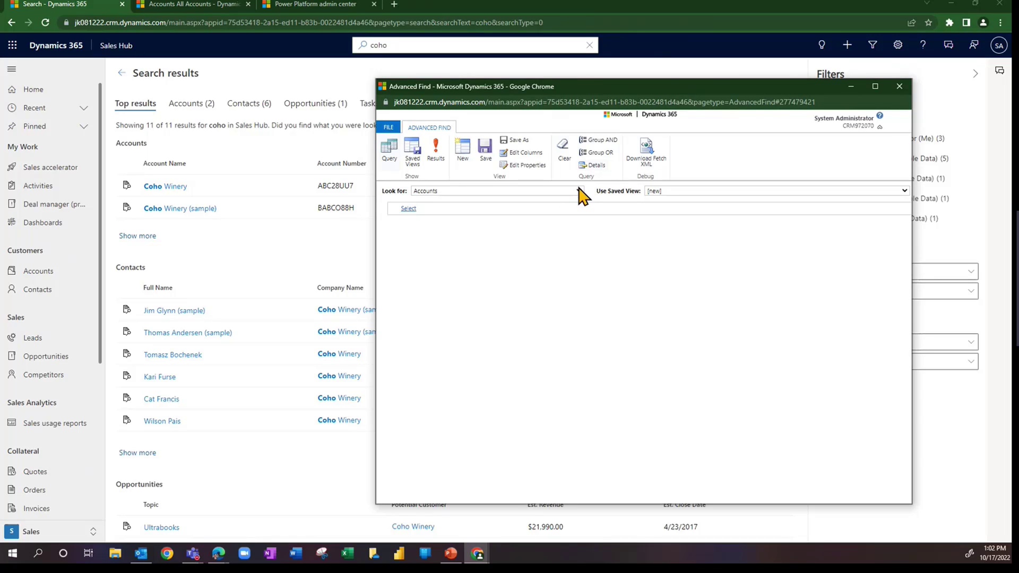
{"action": "left_click", "coordinate": [660, 192]}
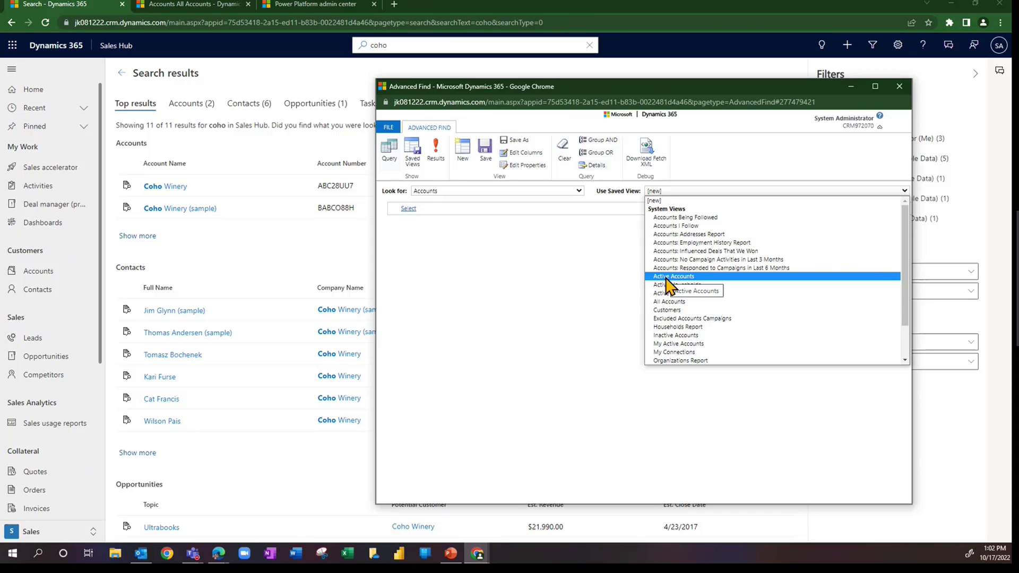
{"action": "left_click", "coordinate": [667, 302]}
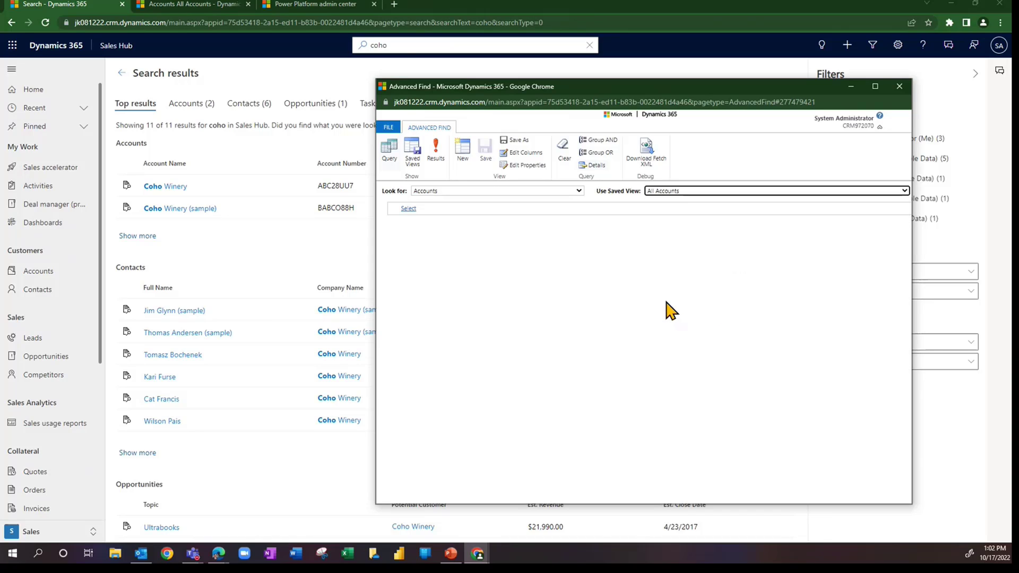
- Add the condition Account Name Contains coho to the Advanced Find query and run it
{"action": "left_click", "coordinate": [494, 209]}
{"action": "left_click", "coordinate": [472, 208]}
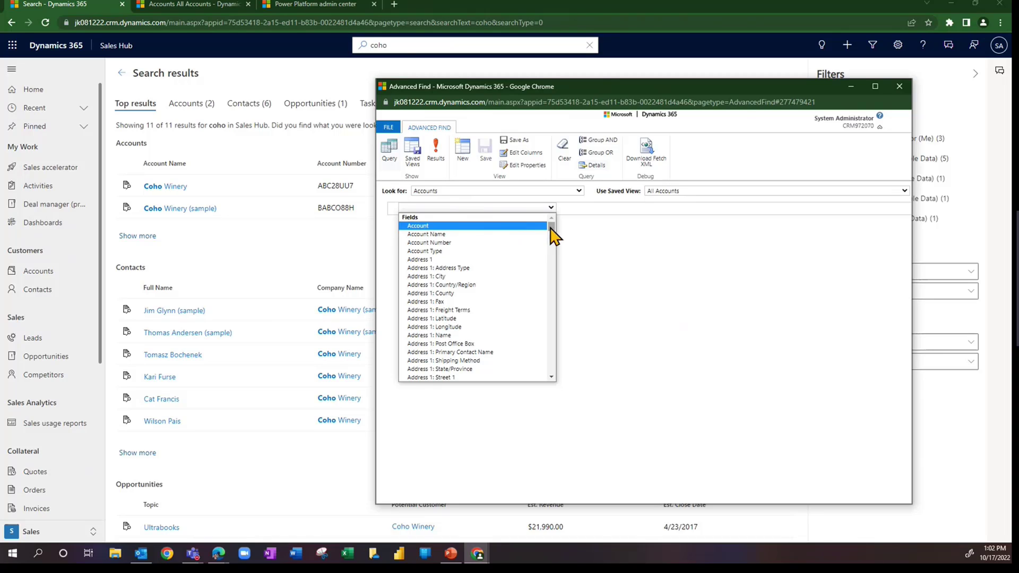
{"action": "left_click", "coordinate": [449, 236]}
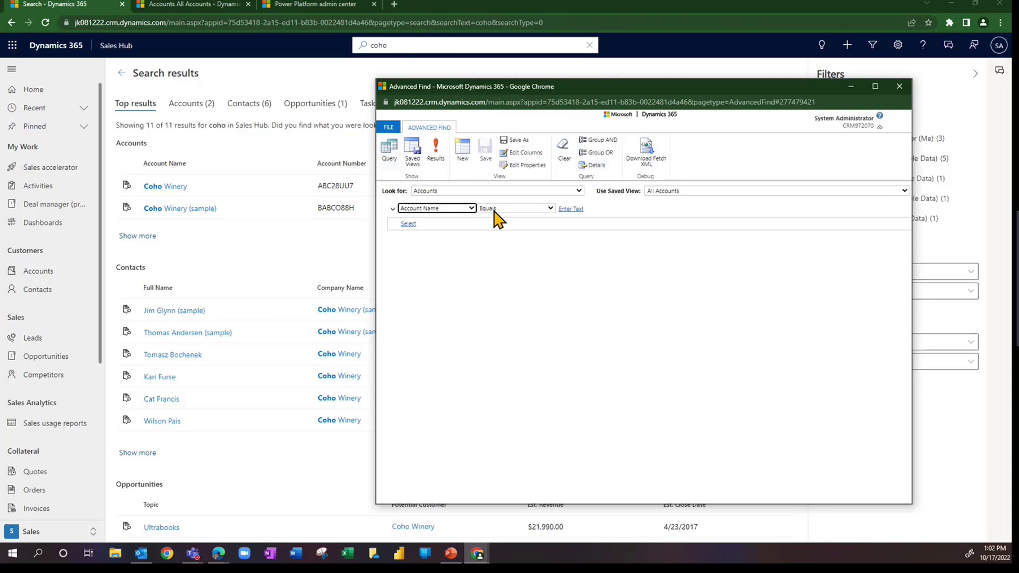
{"action": "left_click", "coordinate": [499, 209]}
{"action": "left_click", "coordinate": [492, 235]}
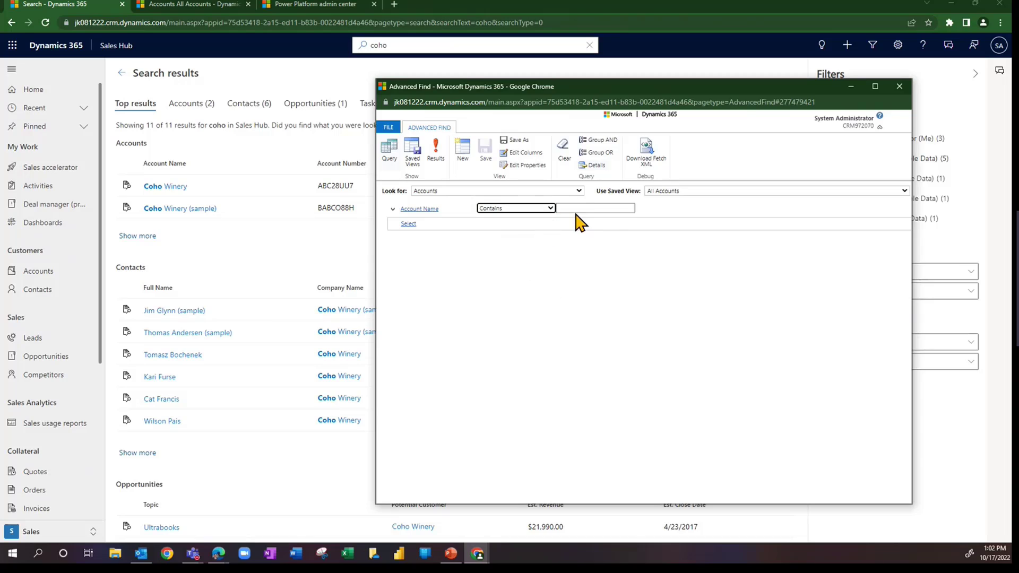
{"action": "left_click", "coordinate": [581, 208]}
{"action": "type", "text": "coho"}
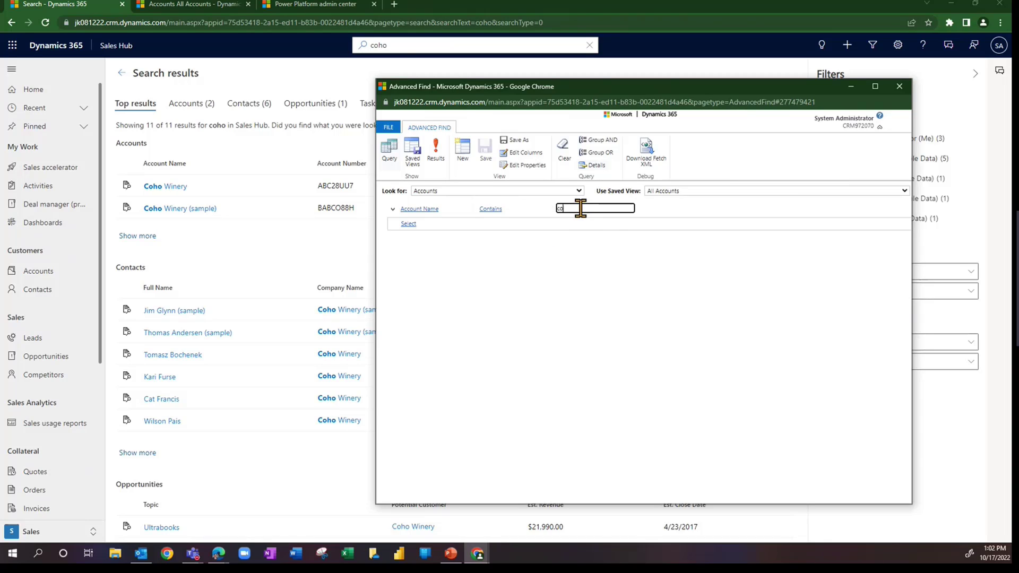
{"action": "left_click", "coordinate": [439, 157]}
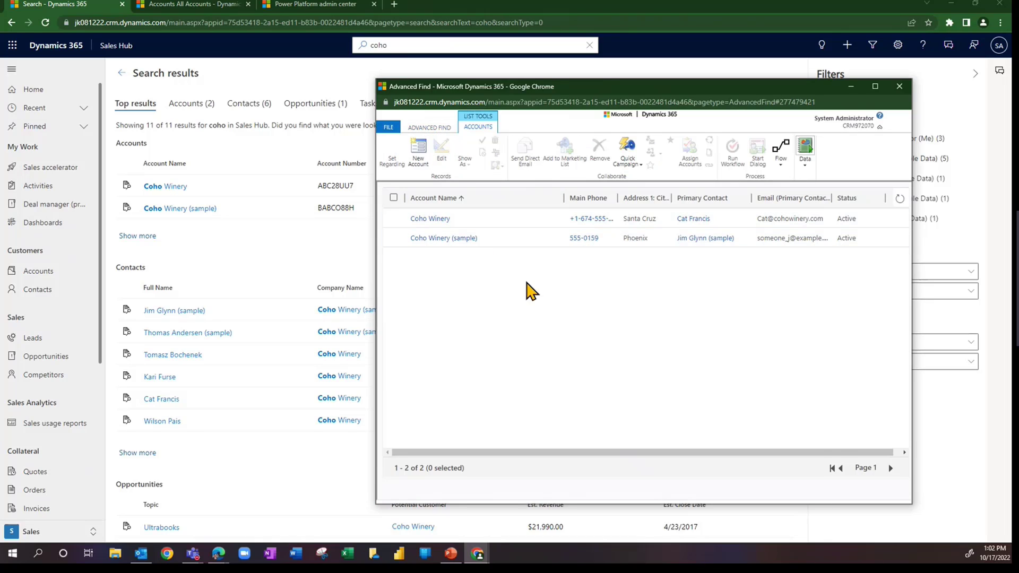
- Return to the Advanced Find query and close its window without saving the changes
{"action": "left_click", "coordinate": [430, 129]}
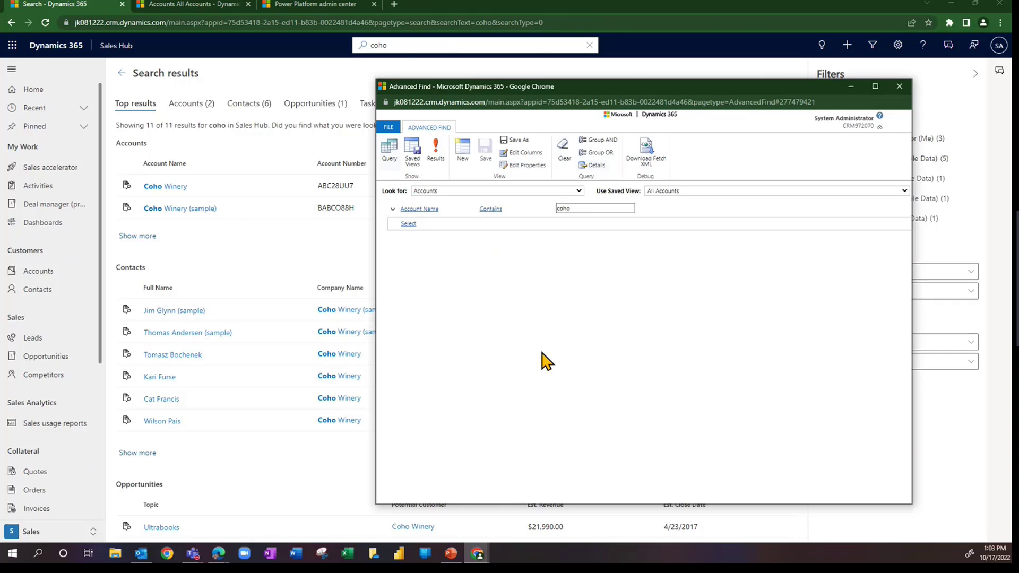
{"action": "left_click", "coordinate": [899, 87]}
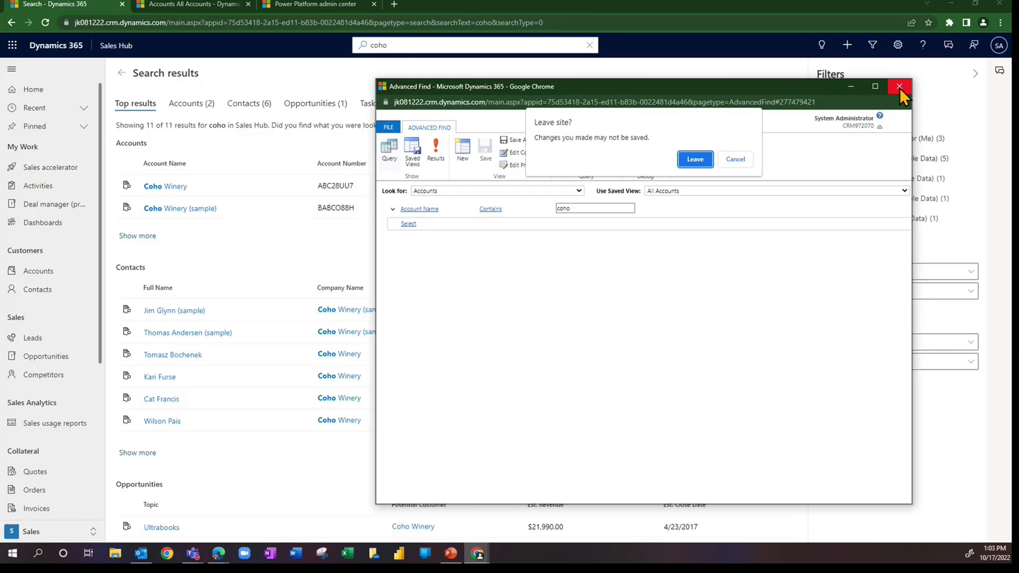
{"action": "left_click", "coordinate": [693, 161]}
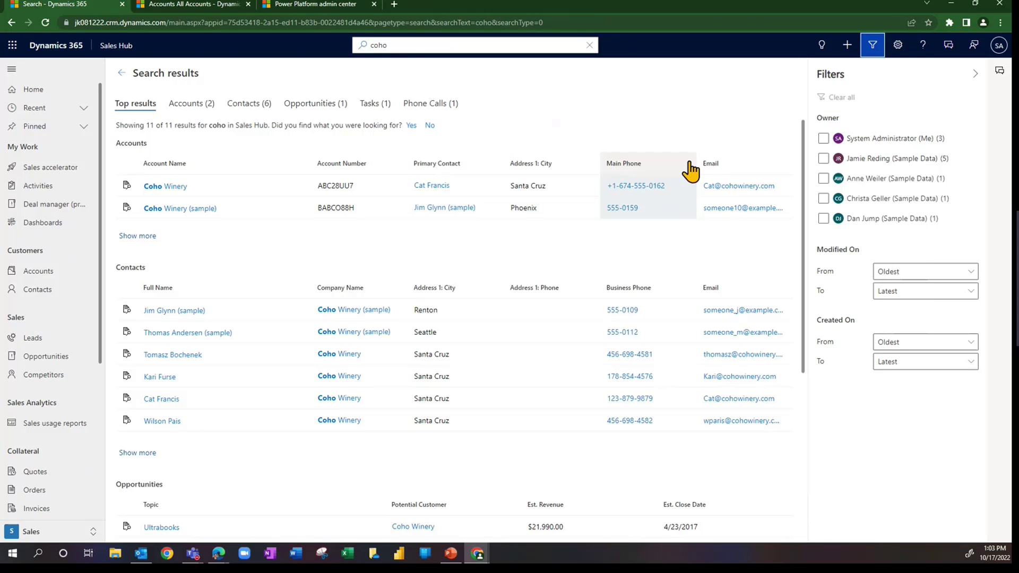
- Switch to the Power Platform admin center and turn on Modern advanced find in model-driven apps in the environment's feature settings
{"action": "left_click", "coordinate": [338, 7]}
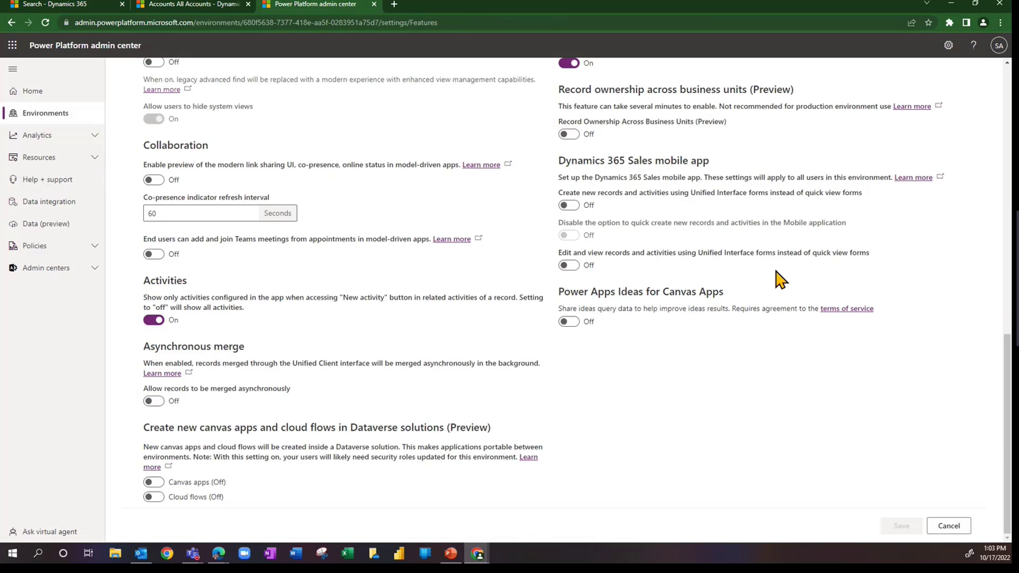
{"action": "left_click_drag", "start_coordinate": [1006, 441], "coordinate": [1008, 166]}
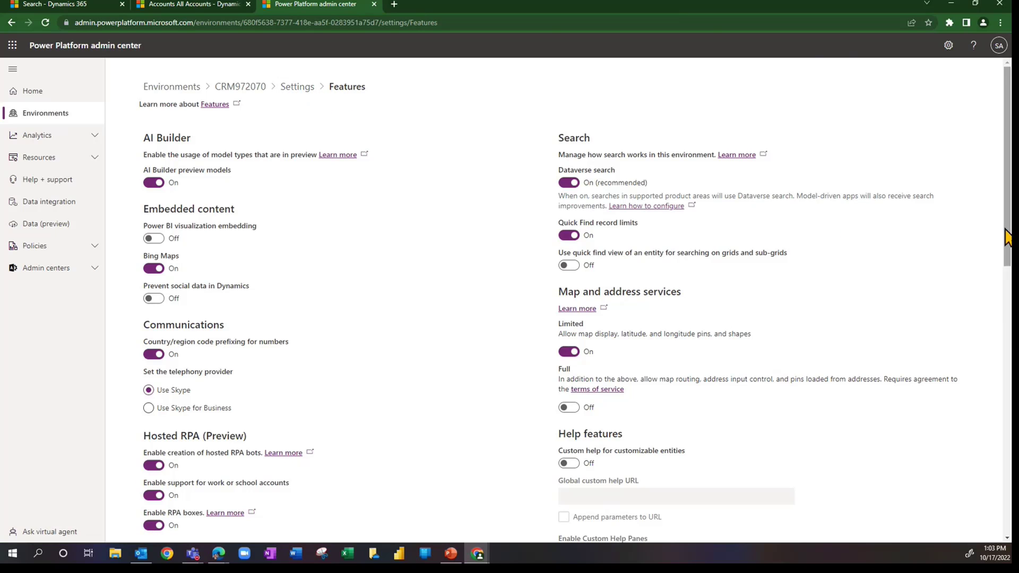
{"action": "left_click_drag", "start_coordinate": [1007, 234], "coordinate": [1004, 312]}
{"action": "scroll", "coordinate": [998, 370], "scroll_direction": "down", "scroll_amount": 2}
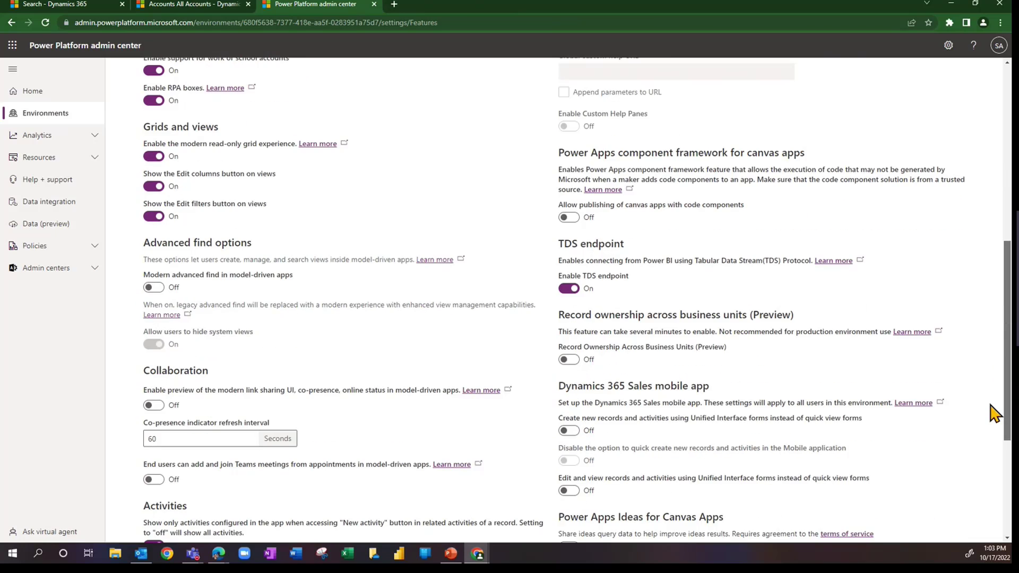
{"action": "left_click", "coordinate": [155, 284]}
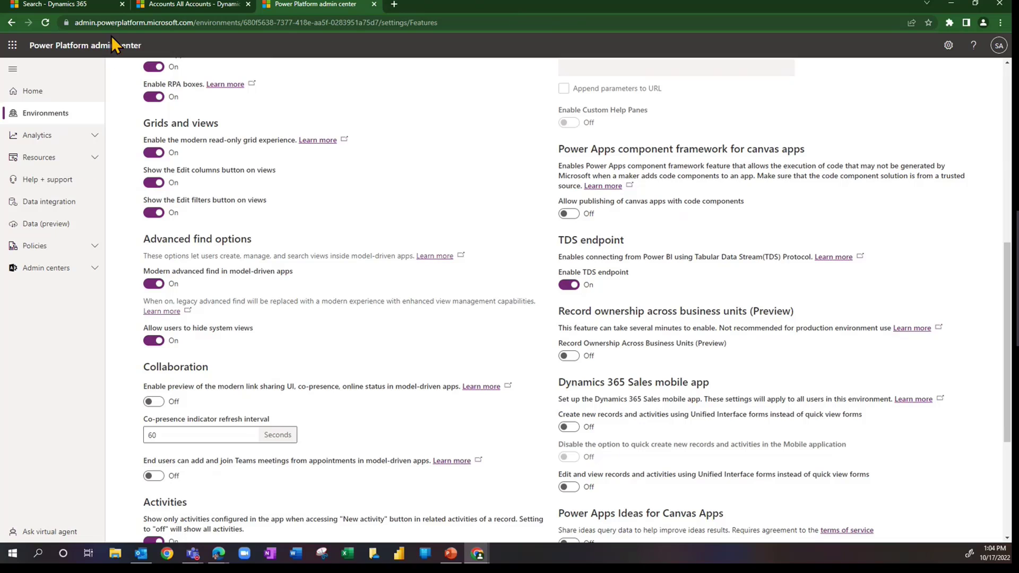
- Save the changed feature settings of the environment in the Power Platform admin center
{"action": "left_click", "coordinate": [159, 6]}
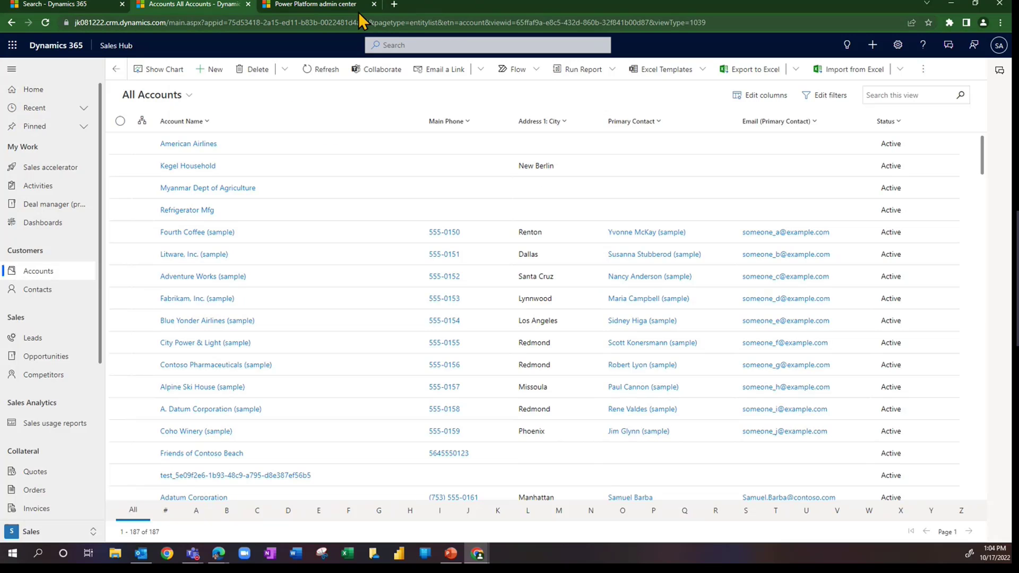
{"action": "left_click", "coordinate": [352, 8]}
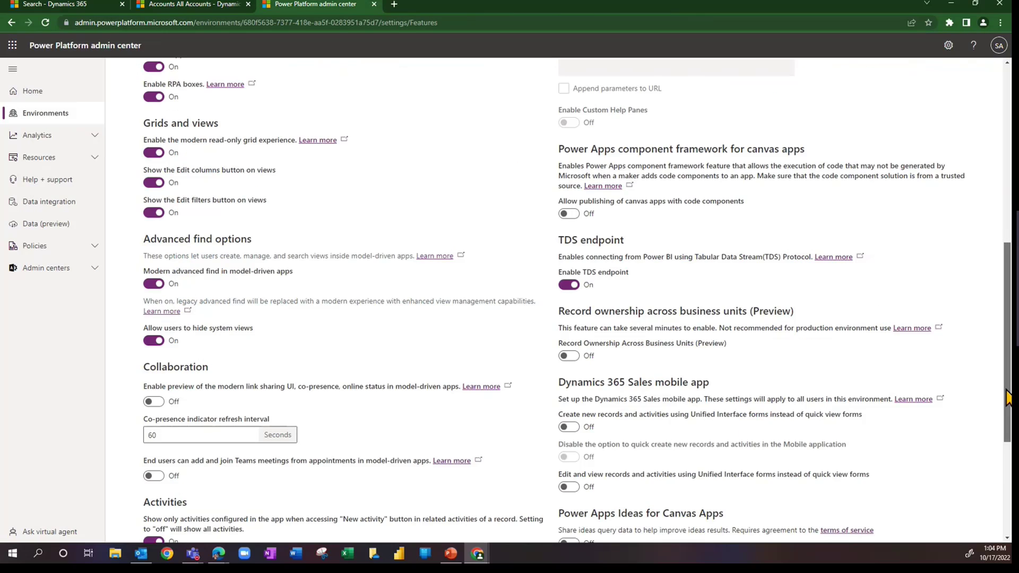
{"action": "left_click_drag", "start_coordinate": [1008, 397], "coordinate": [1006, 520]}
{"action": "left_click", "coordinate": [900, 526]}
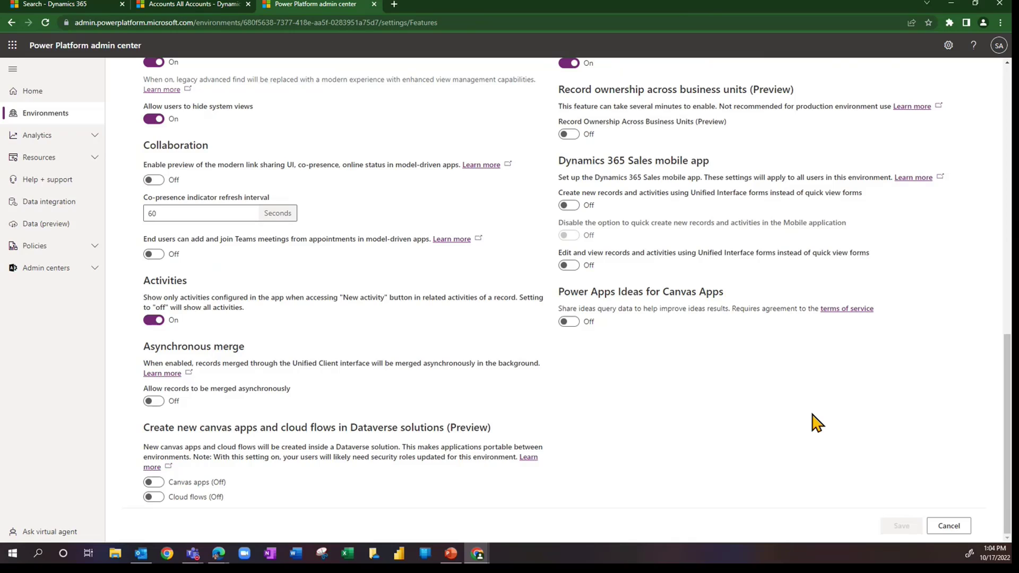
- Switch to the Dynamics 365 All Accounts list, reload it, and start an advanced-filter search on the Accounts table from the global search
{"action": "left_click", "coordinate": [183, 7]}
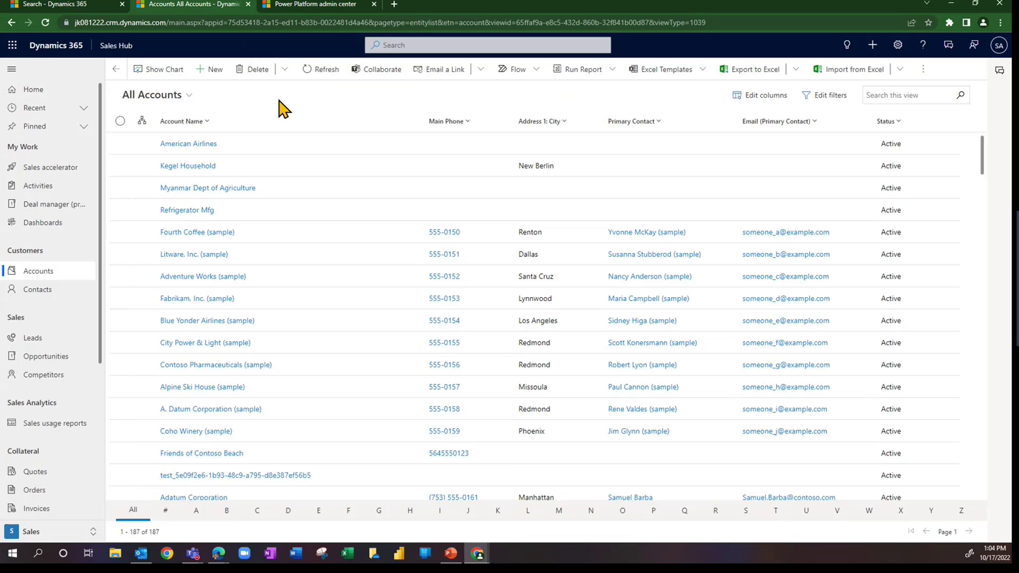
{"action": "key", "text": "F5"}
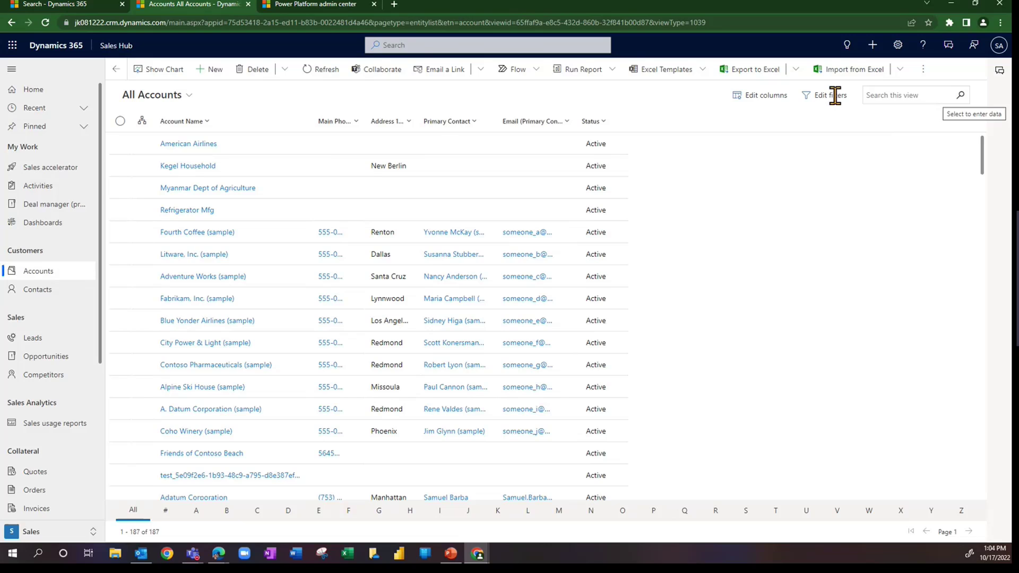
{"action": "left_click", "coordinate": [487, 44]}
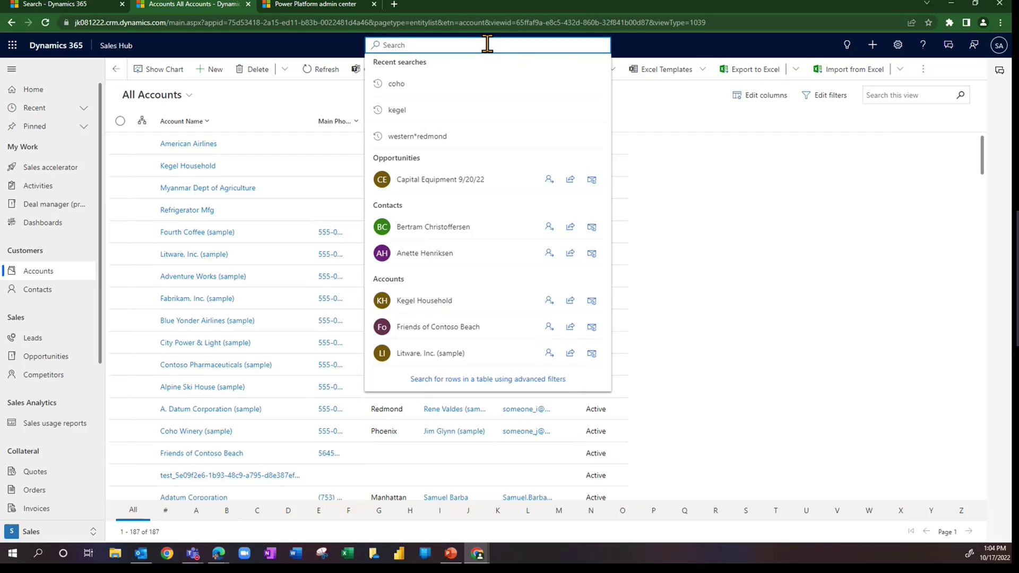
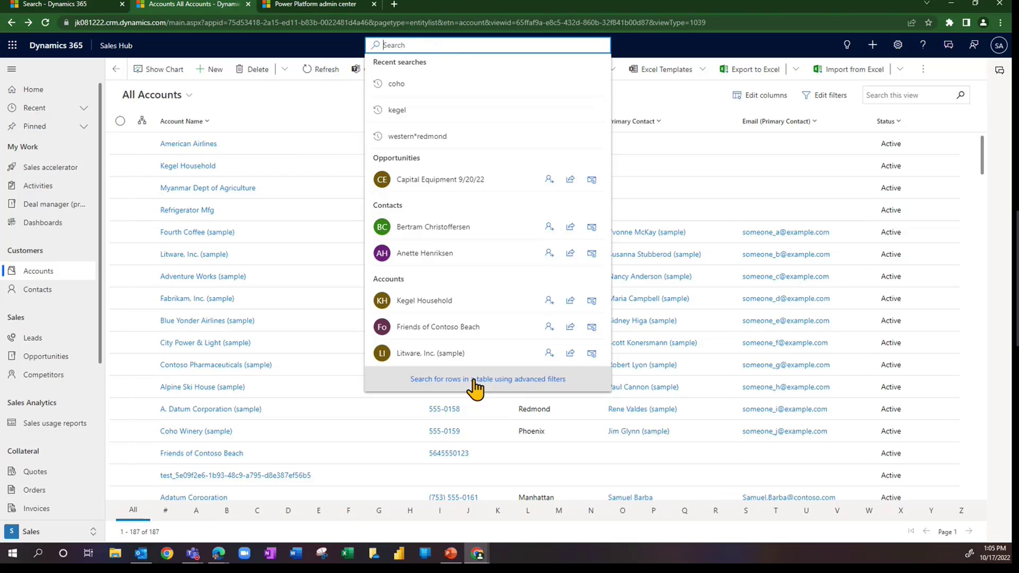
{"action": "left_click", "coordinate": [475, 379]}
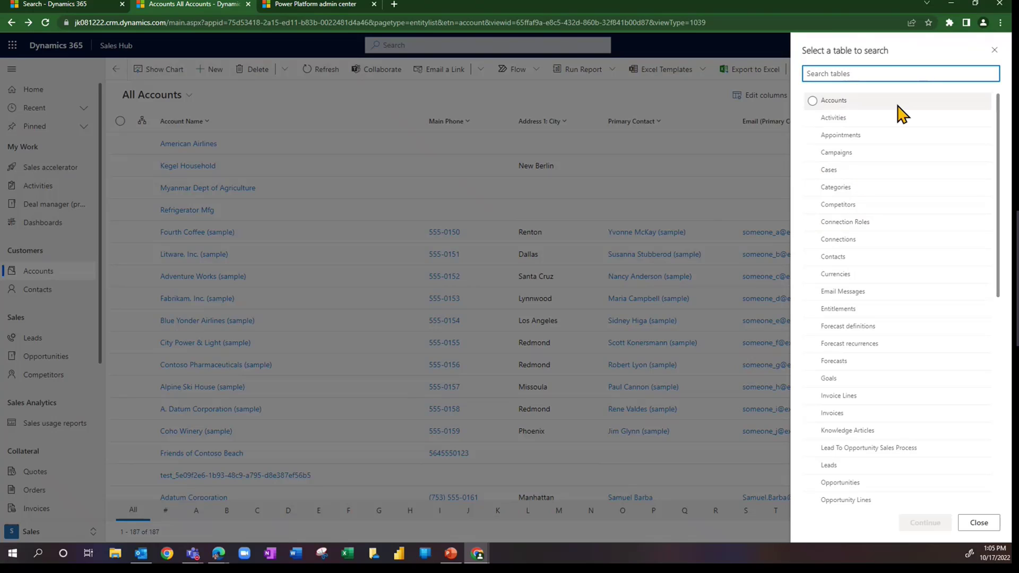
{"action": "left_click", "coordinate": [813, 102]}
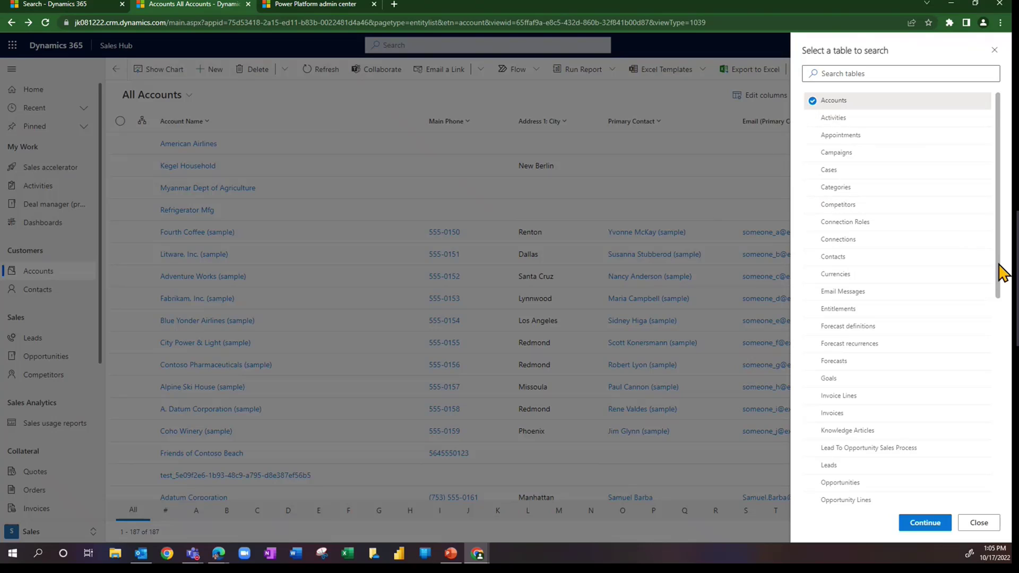
{"action": "left_click_drag", "start_coordinate": [1001, 272], "coordinate": [1002, 211]}
{"action": "left_click", "coordinate": [917, 524]}
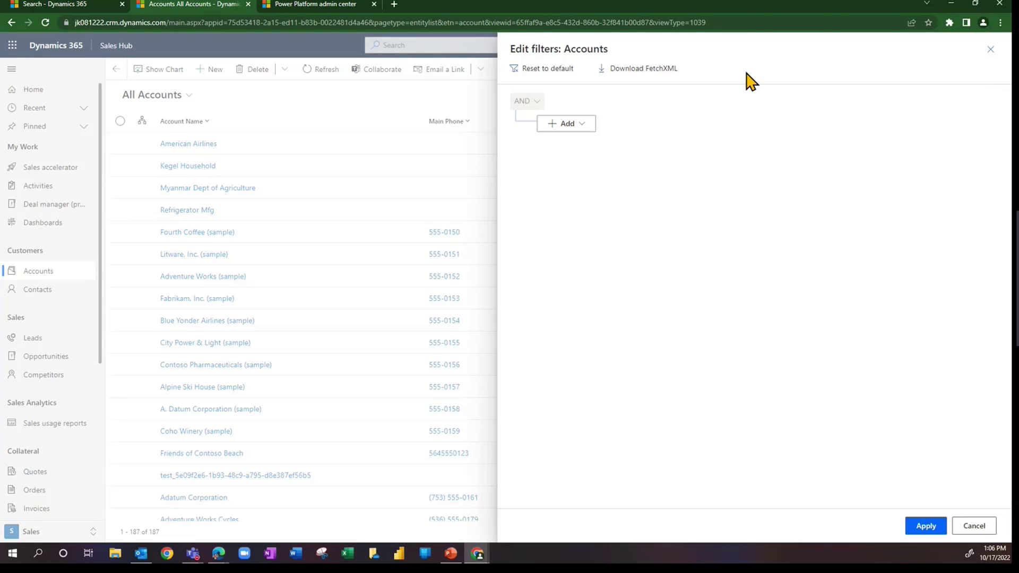
- Add a filter row where Account Name contains "coho" and apply it to the accounts list
{"action": "left_click", "coordinate": [585, 130]}
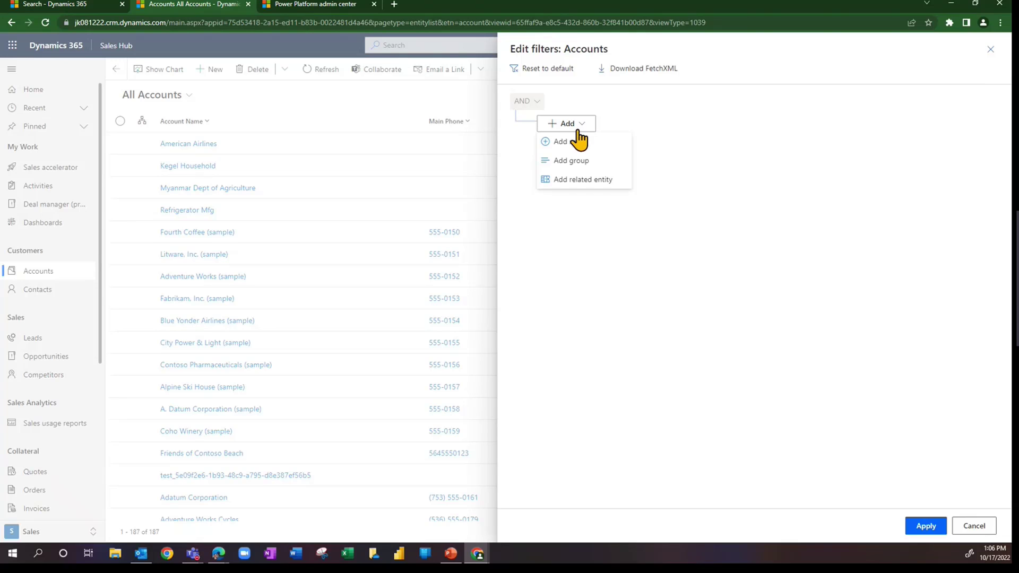
{"action": "left_click", "coordinate": [579, 142]}
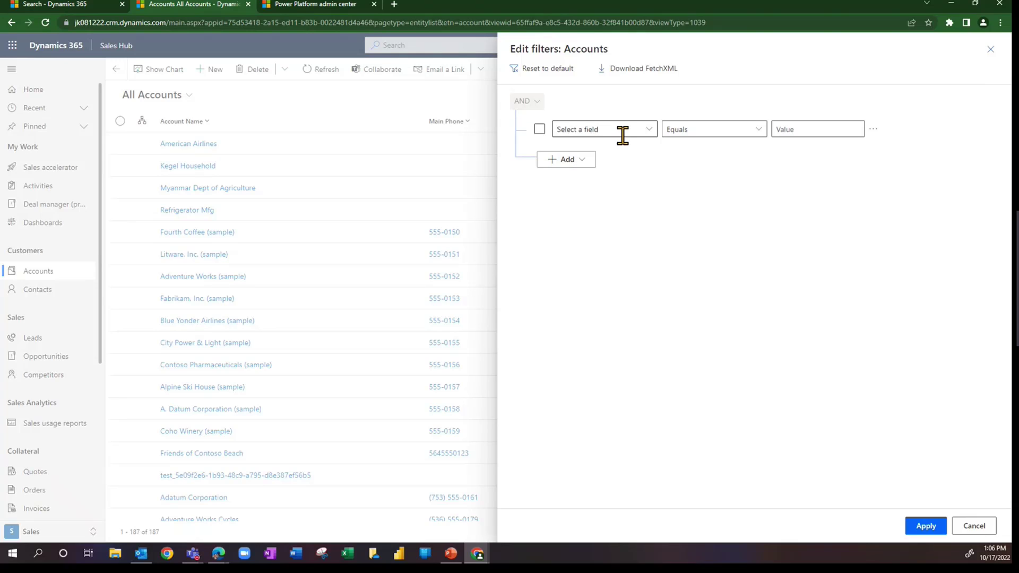
{"action": "left_click", "coordinate": [650, 133]}
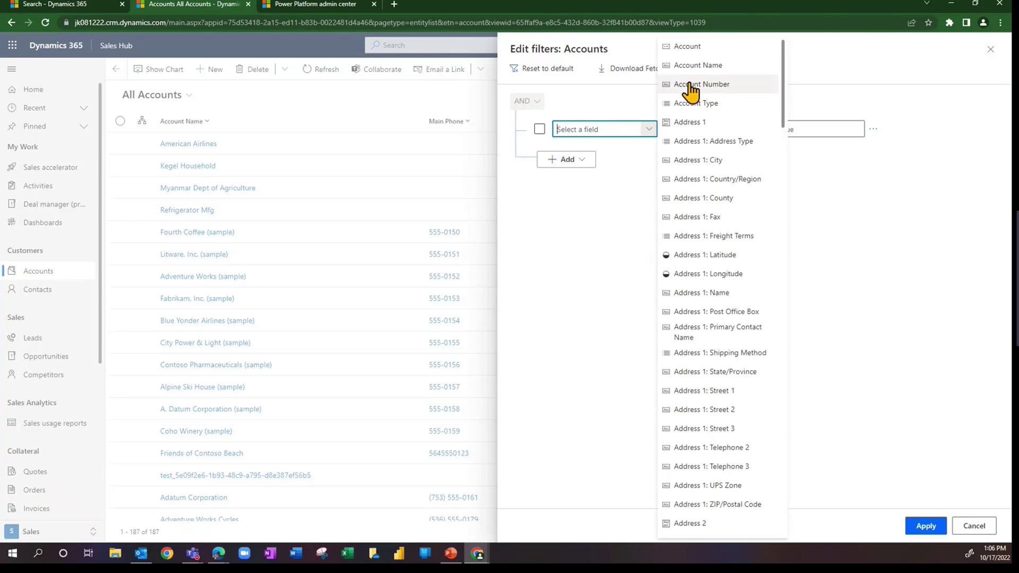
{"action": "left_click", "coordinate": [695, 67]}
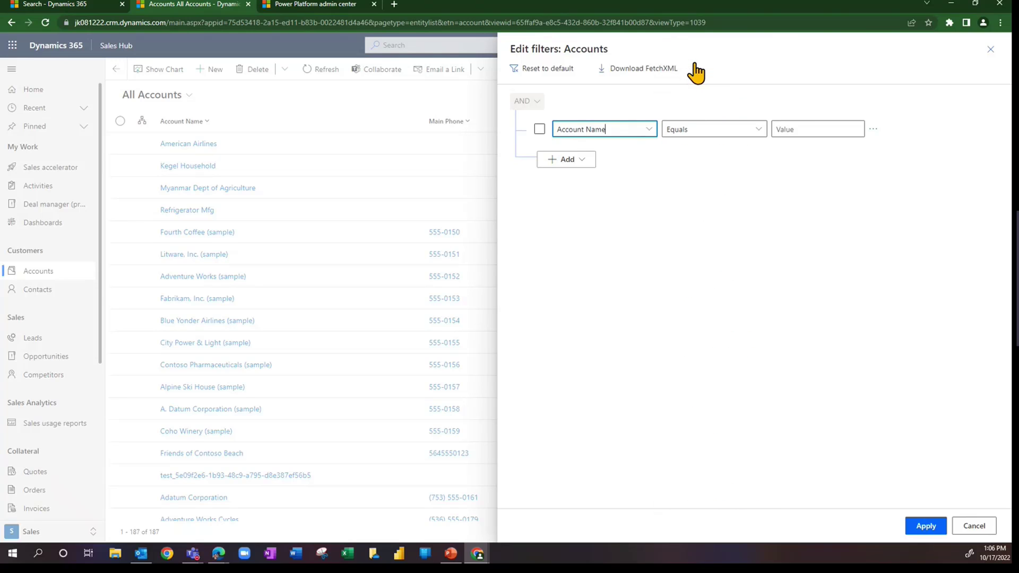
{"action": "left_click", "coordinate": [757, 133]}
{"action": "left_click", "coordinate": [691, 185]}
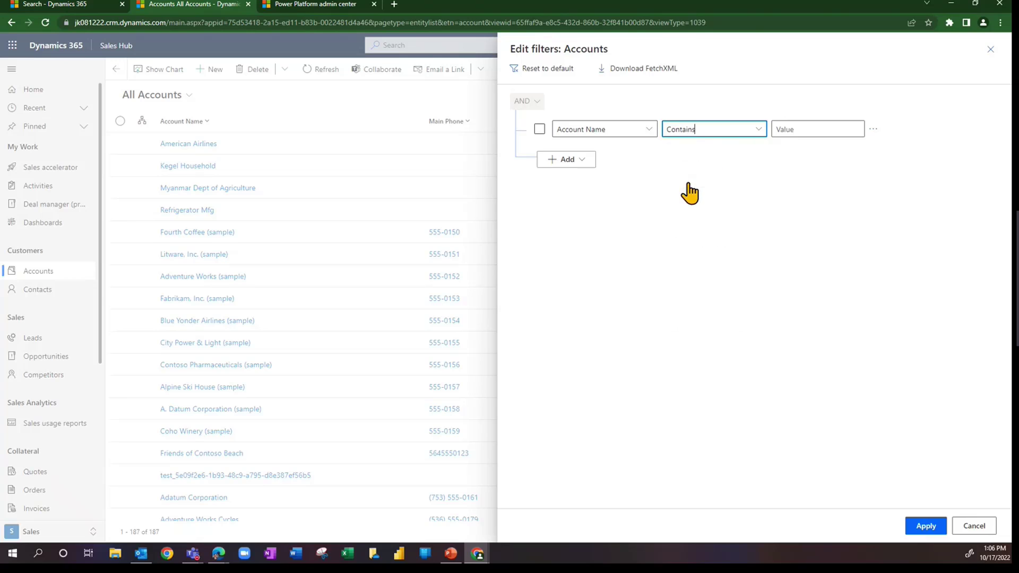
{"action": "left_click", "coordinate": [800, 129]}
{"action": "type", "text": "coho"}
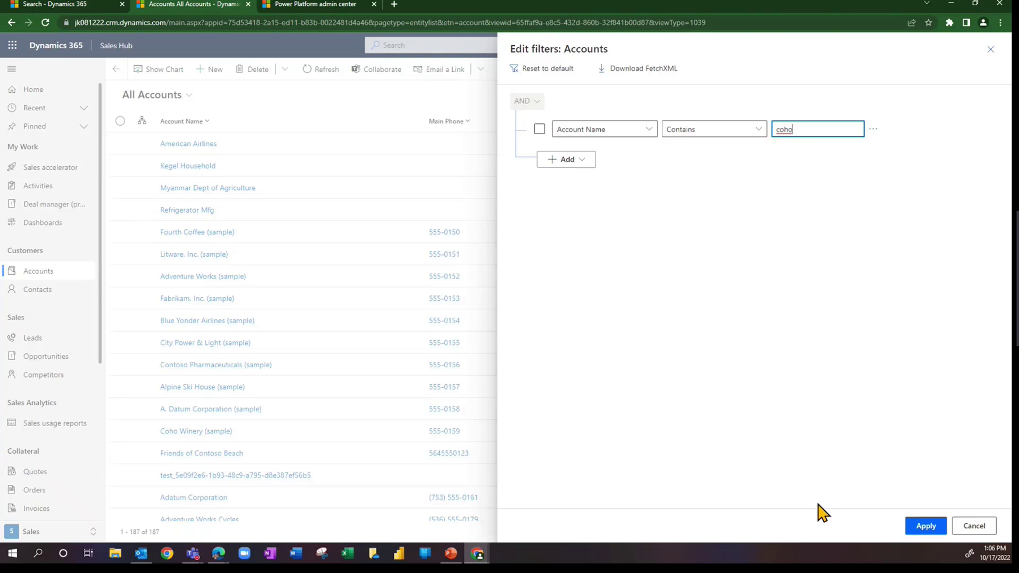
{"action": "left_click", "coordinate": [923, 527]}
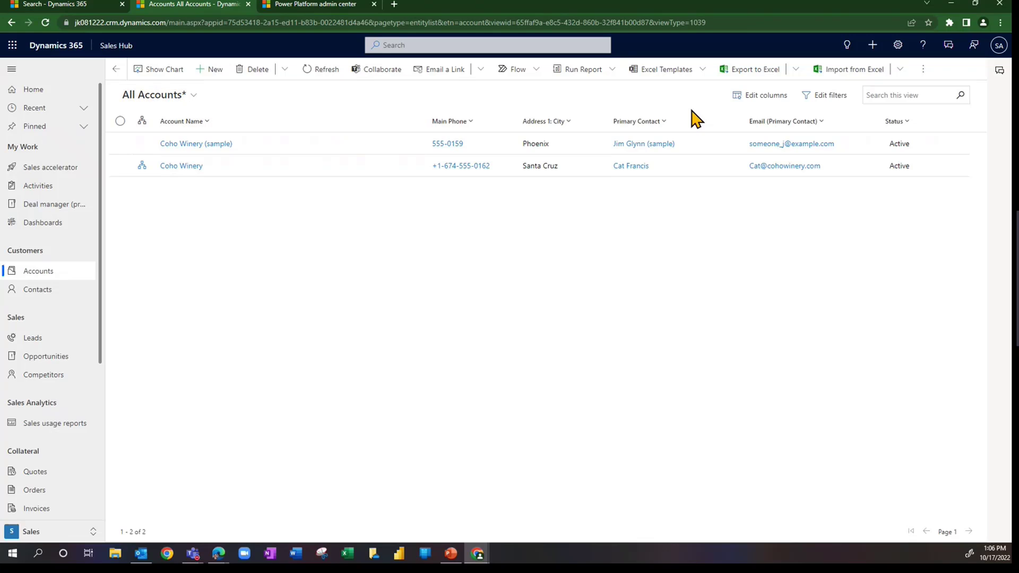
- Review the columns of the filtered accounts view in the column editor and close it without changes
{"action": "left_click", "coordinate": [746, 96]}
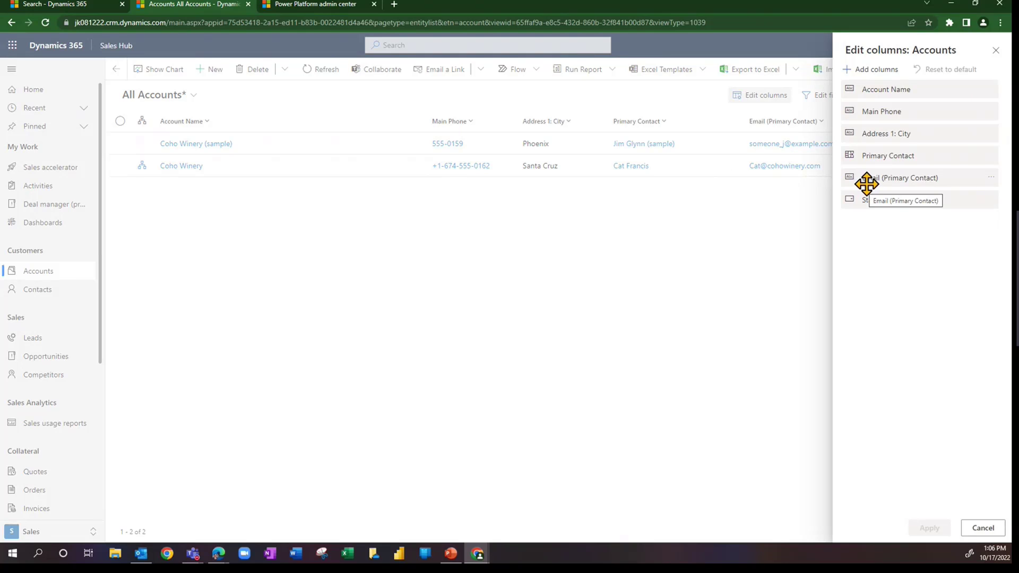
{"action": "left_click", "coordinate": [990, 527]}
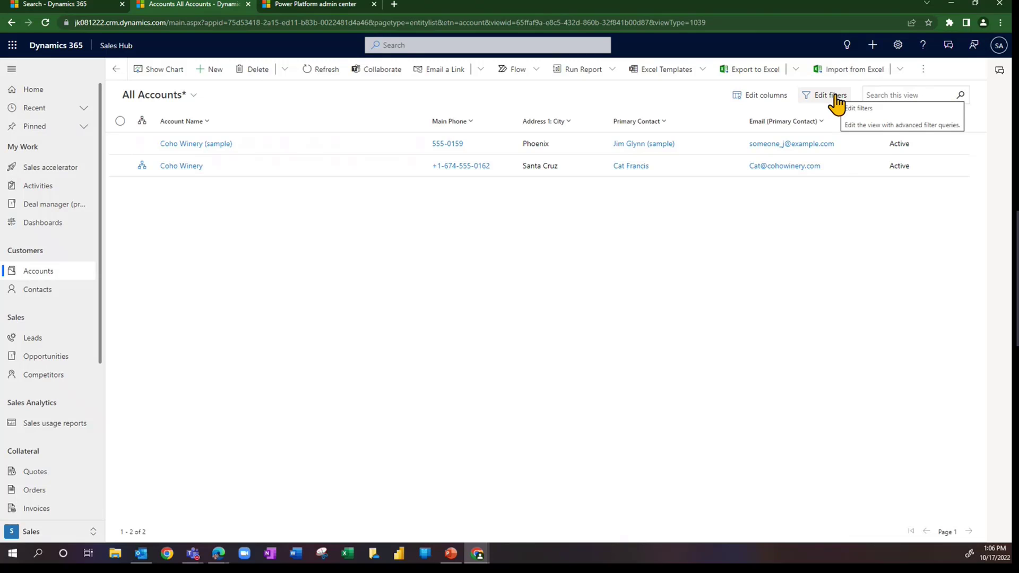
- Save the filtered accounts list as a new view named "All Accounts - 1022"
{"action": "left_click", "coordinate": [195, 104]}
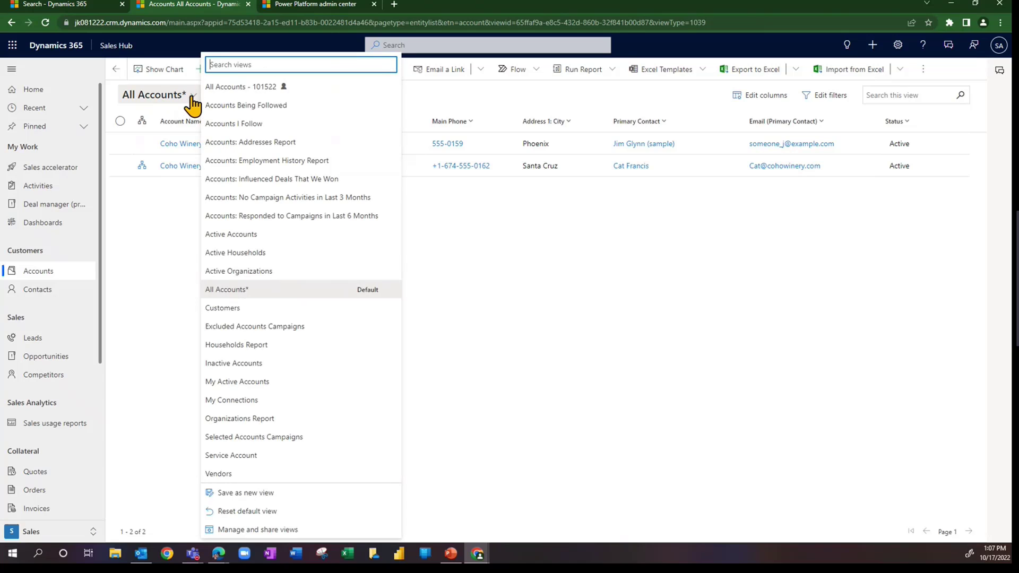
{"action": "left_click", "coordinate": [243, 494]}
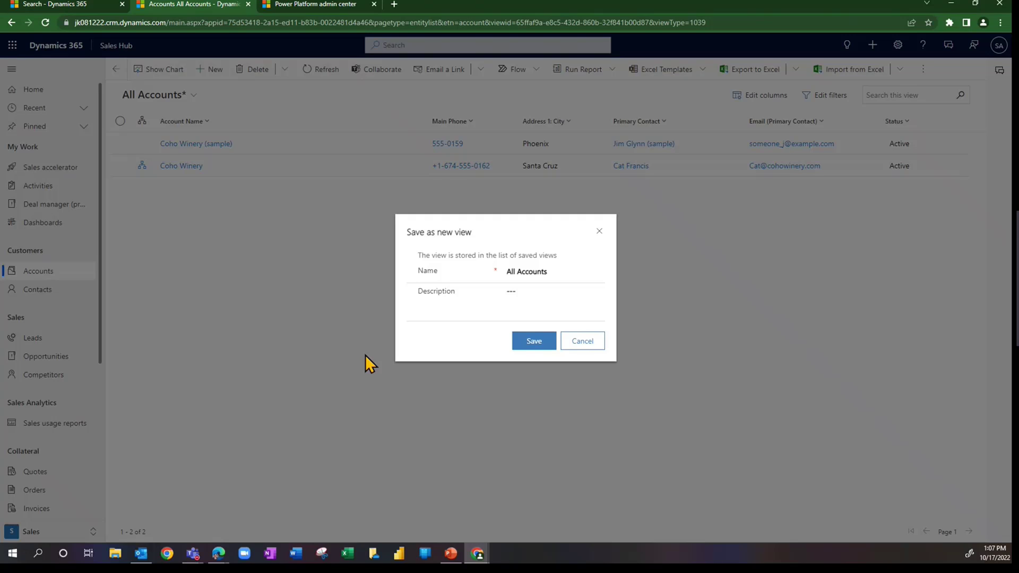
{"action": "left_click", "coordinate": [556, 272]}
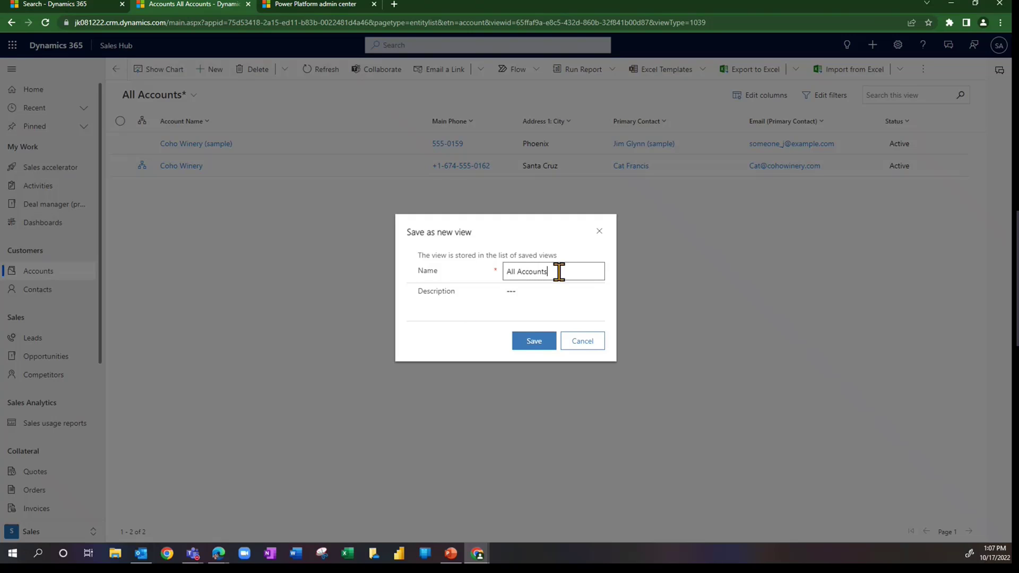
{"action": "type", "text": "- 1022"}
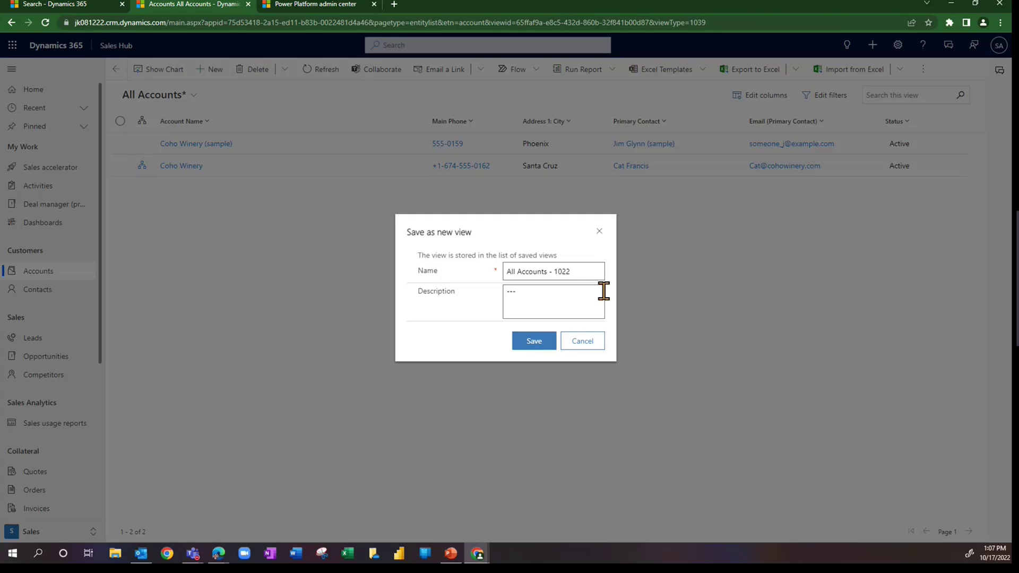
{"action": "left_click", "coordinate": [529, 345]}
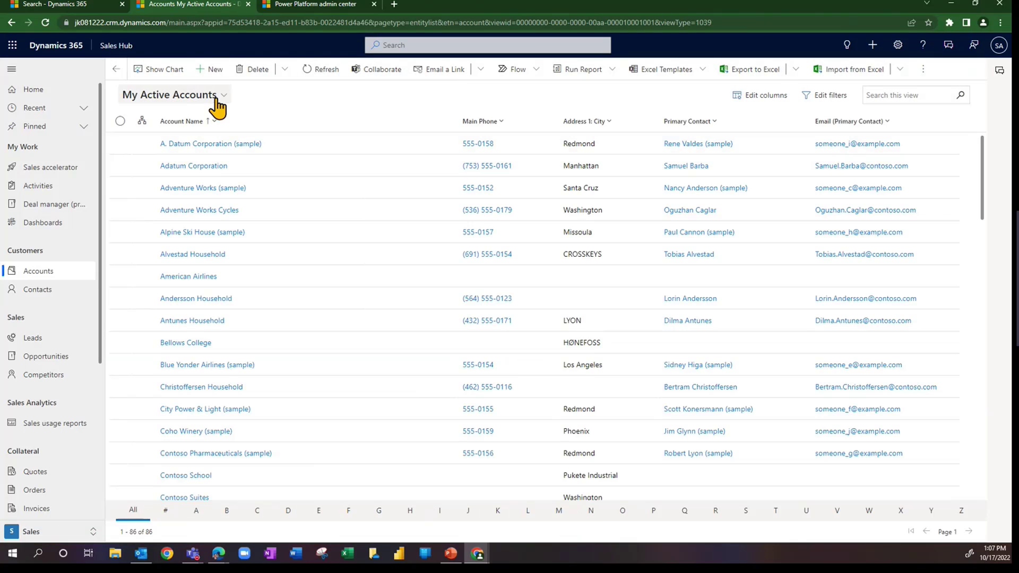
- Switch the accounts list from My Active Accounts to the saved personal view "All Accounts - 1022"
{"action": "left_click", "coordinate": [224, 98]}
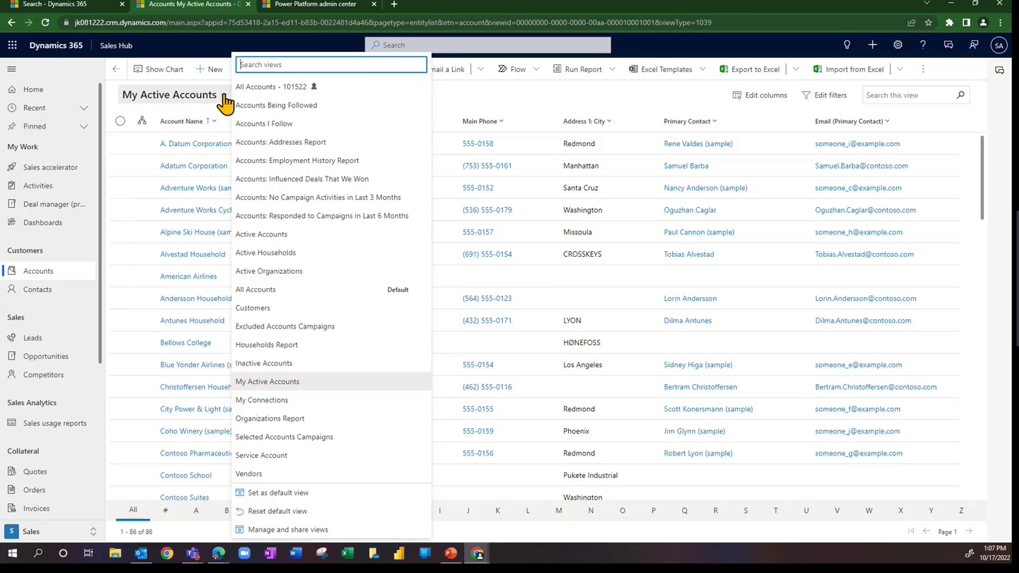
{"action": "left_click", "coordinate": [518, 107]}
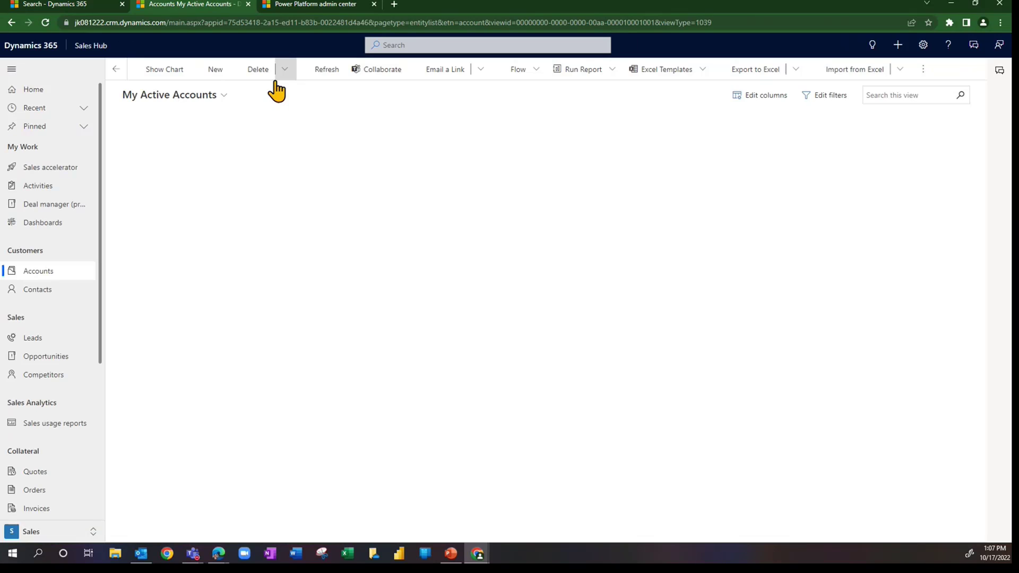
{"action": "left_click", "coordinate": [223, 99]}
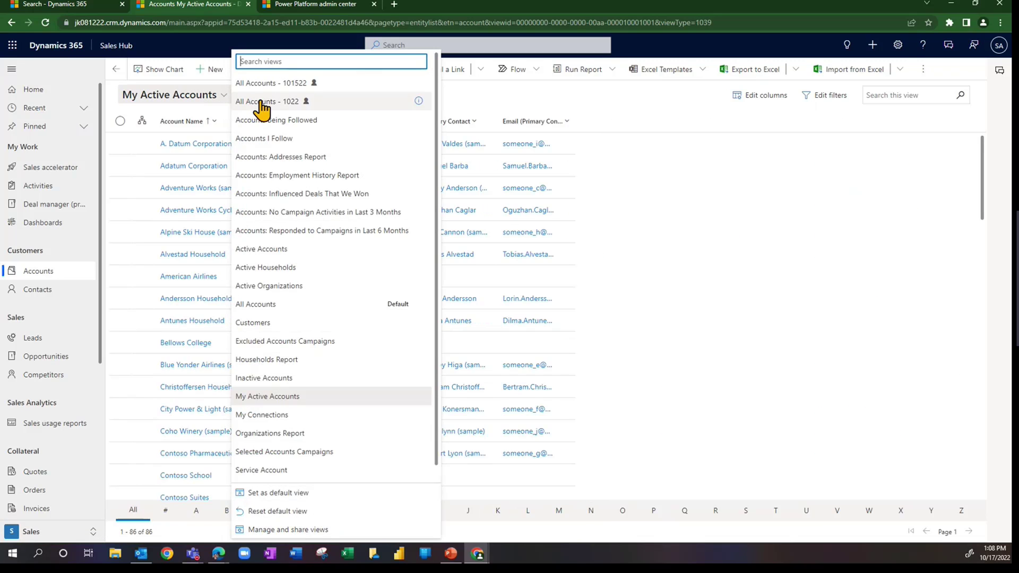
{"action": "left_click", "coordinate": [305, 102]}
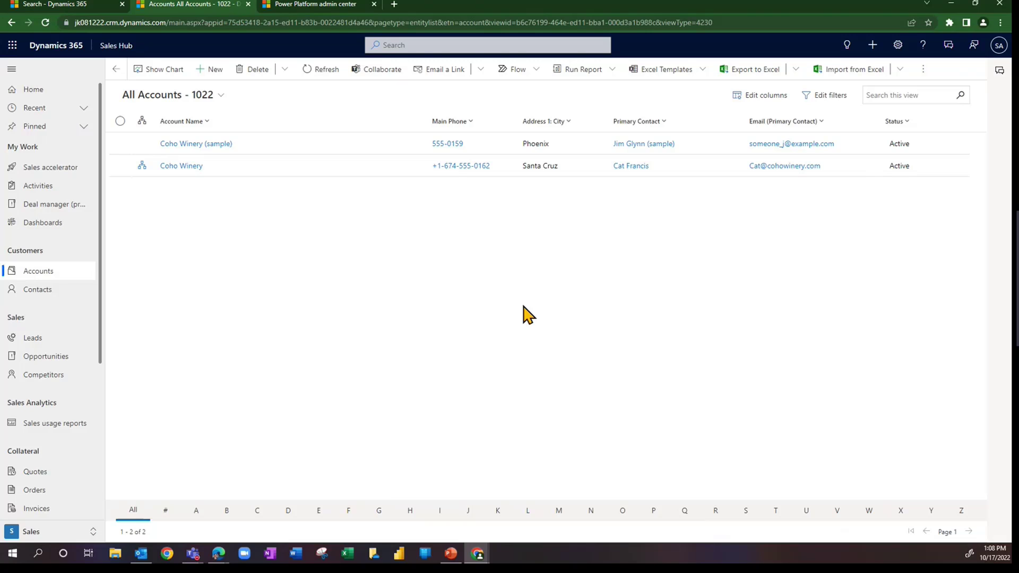
- Hide the Accounts: Employment History Report and Accounts: No Campaign Activities in Last 3 Months views, apply, and check the view list
{"action": "left_click", "coordinate": [220, 95]}
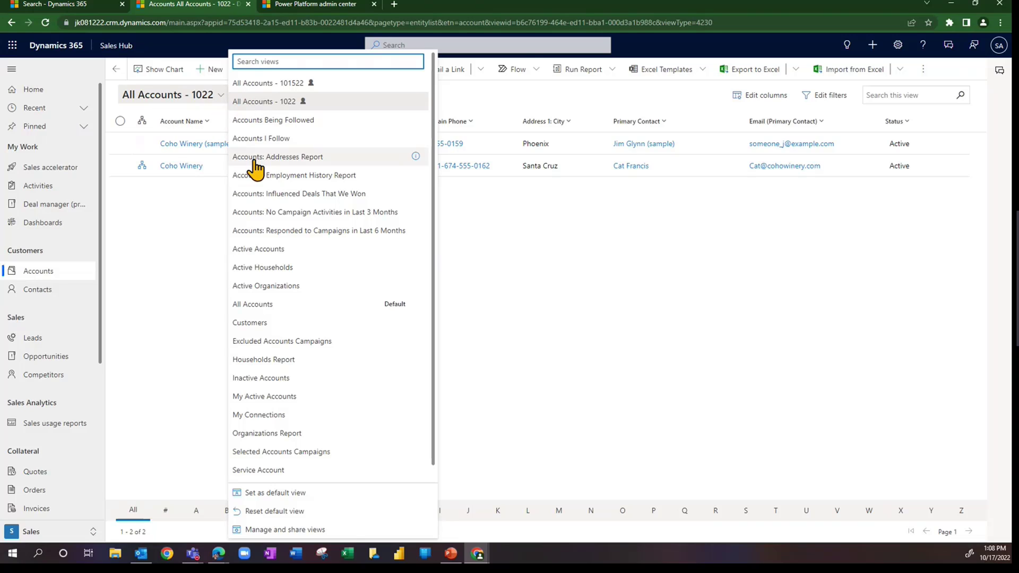
{"action": "left_click", "coordinate": [275, 530]}
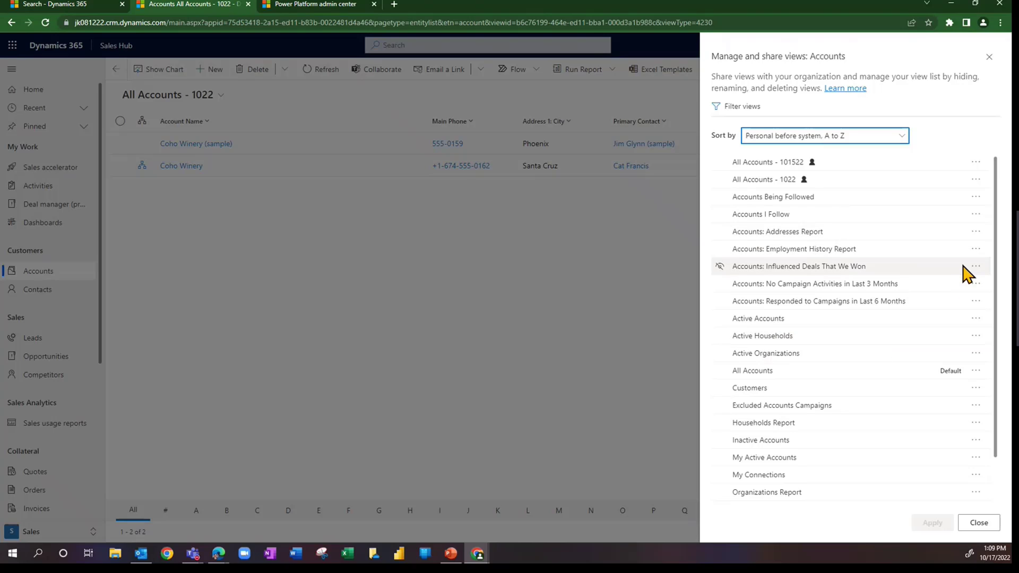
{"action": "left_click", "coordinate": [976, 250]}
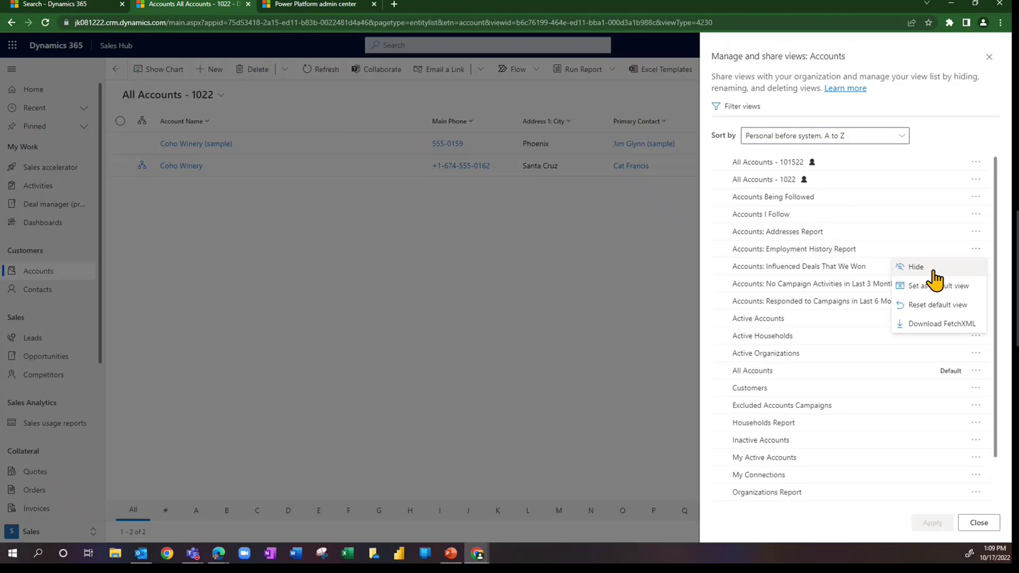
{"action": "left_click", "coordinate": [917, 268]}
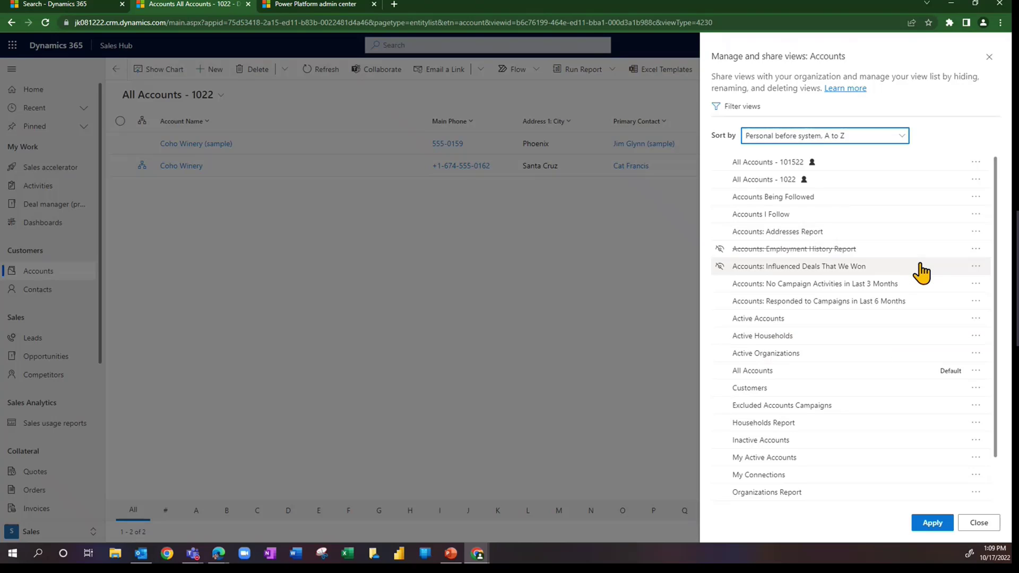
{"action": "left_click", "coordinate": [976, 284]}
{"action": "left_click", "coordinate": [918, 301]}
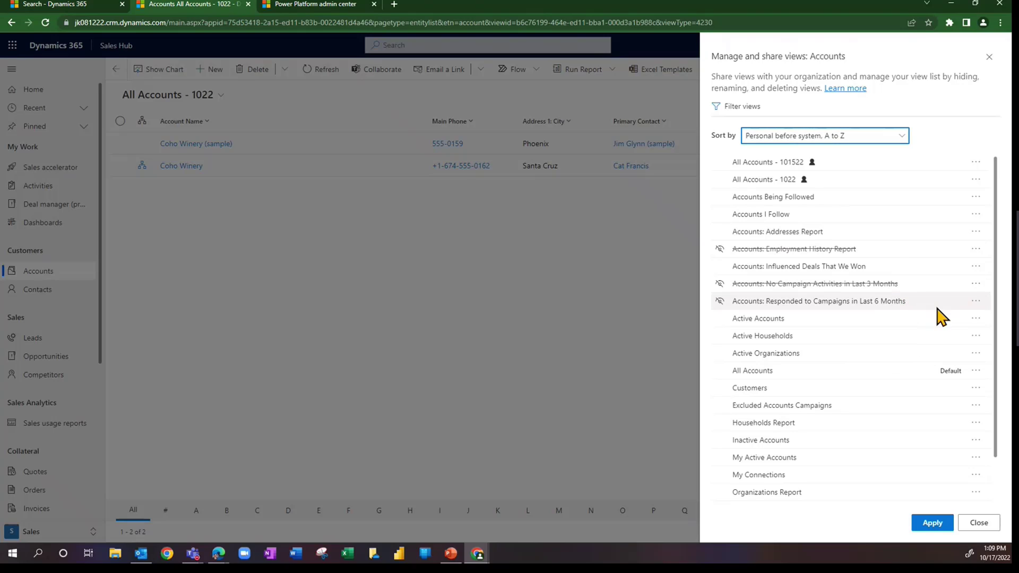
{"action": "left_click", "coordinate": [924, 523]}
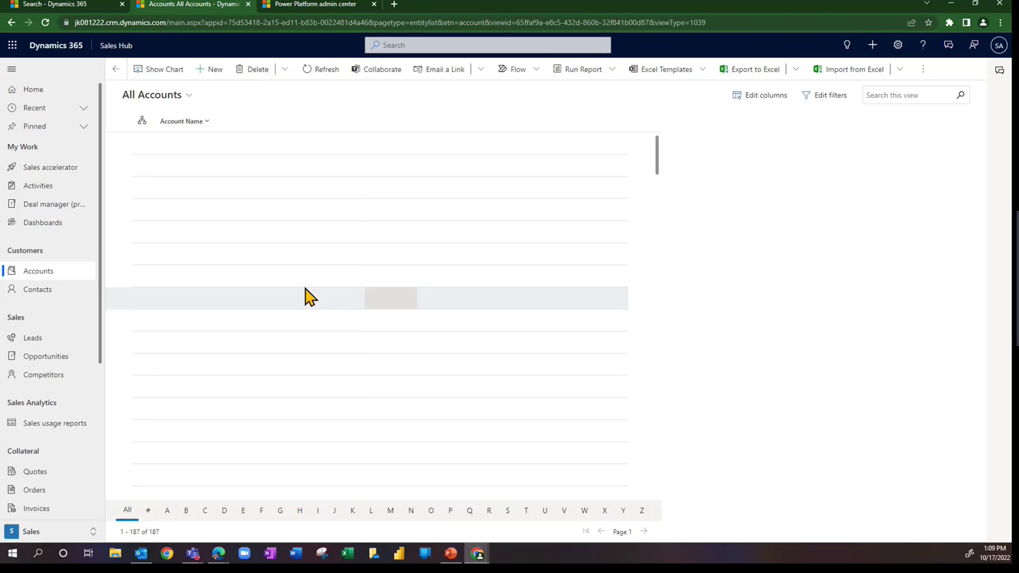
{"action": "left_click", "coordinate": [189, 96]}
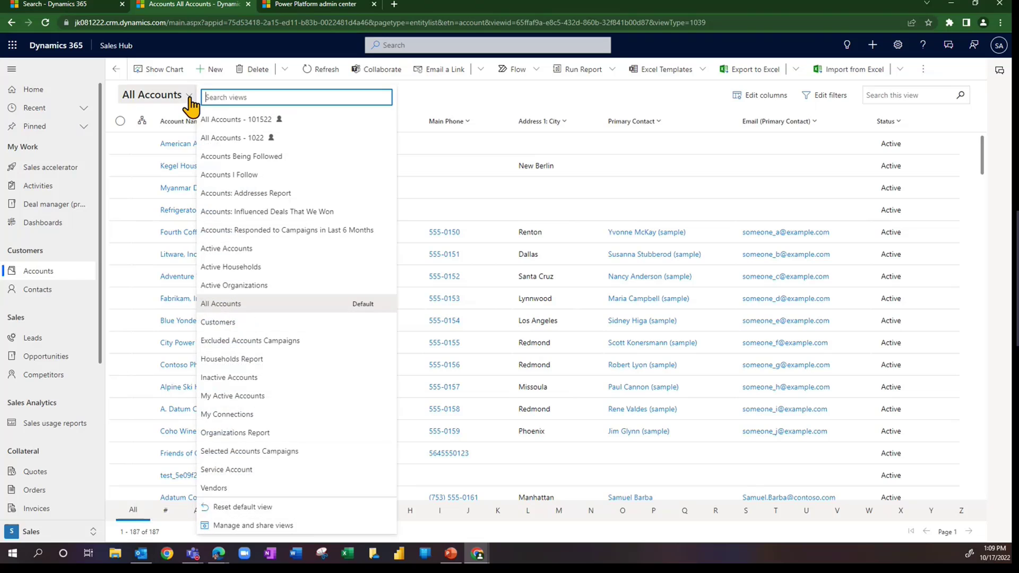